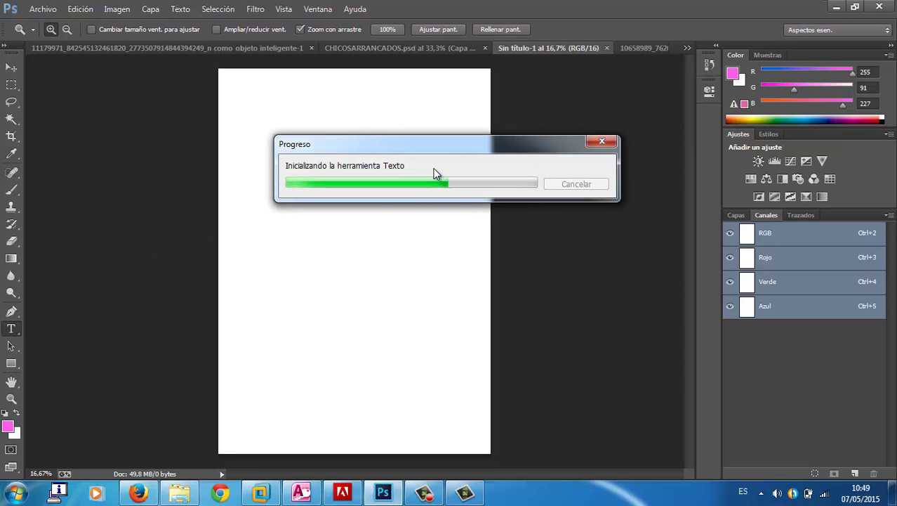
Switch to the Layers panel and start a new text layer on the white page.
{"action": "left_click", "coordinate": [726, 214]}
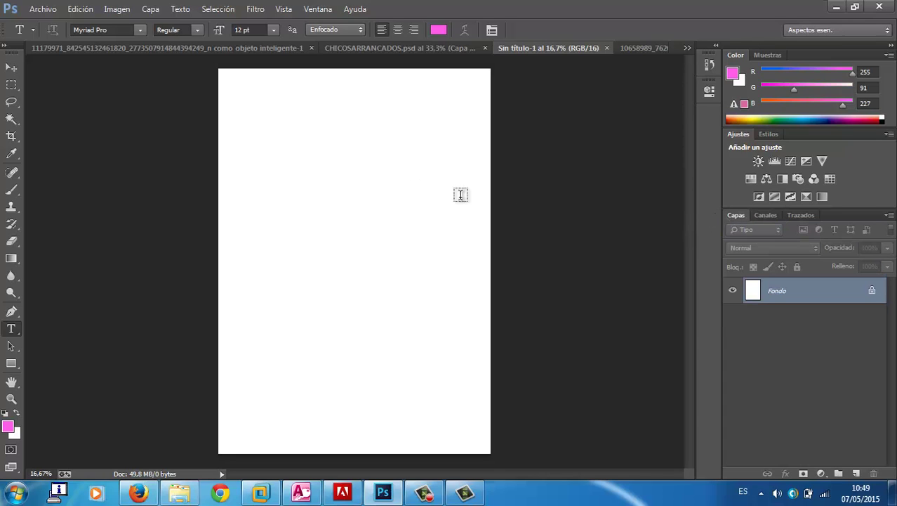
{"action": "left_click", "coordinate": [286, 198]}
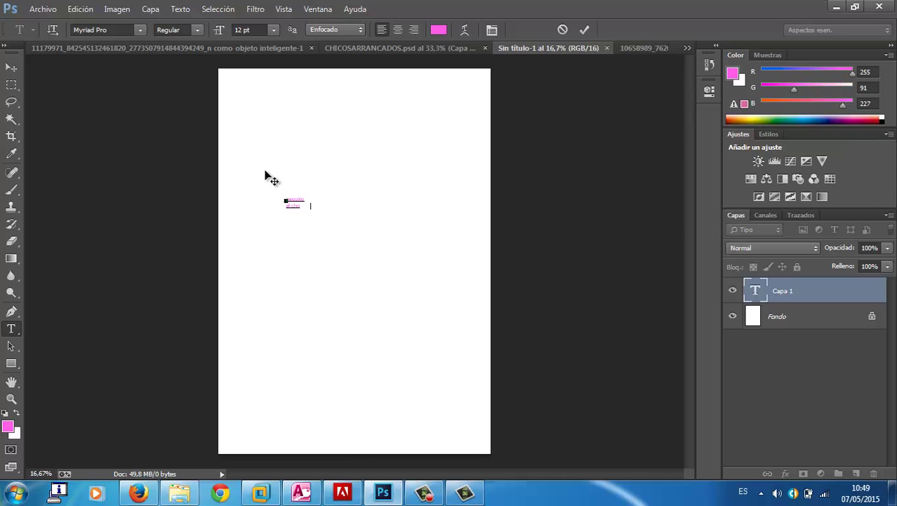
{"action": "left_click", "coordinate": [285, 199]}
Select all the title text, centre-align it and set it to 48 pt.
{"action": "key", "text": "ctrl+a"}
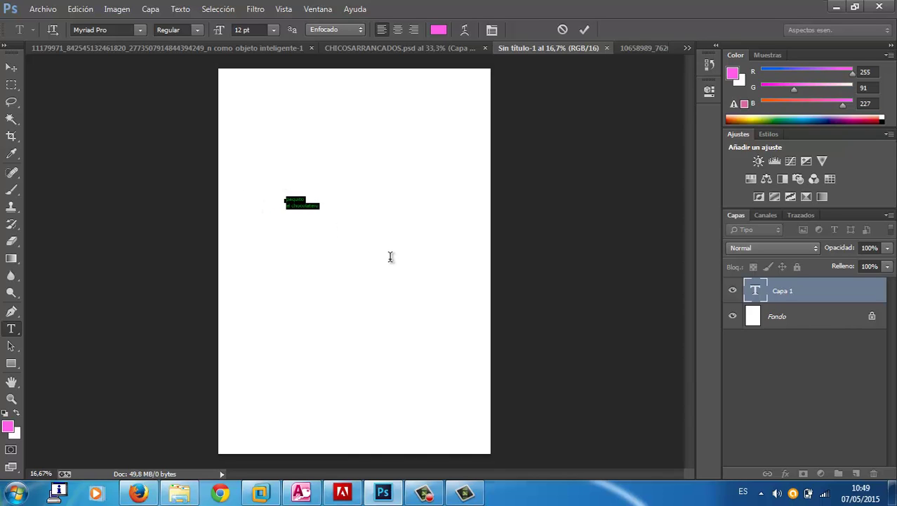
{"action": "left_click", "coordinate": [398, 29]}
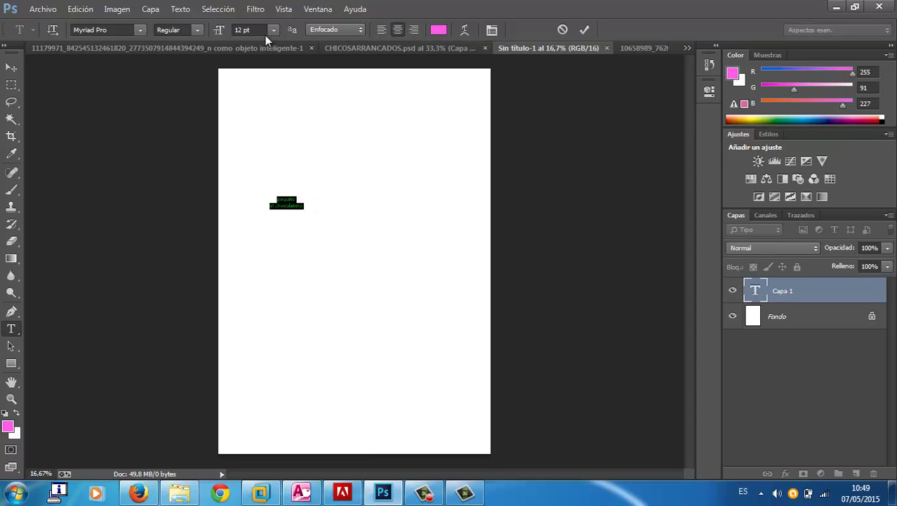
{"action": "left_click", "coordinate": [273, 29]}
{"action": "left_click", "coordinate": [264, 225]}
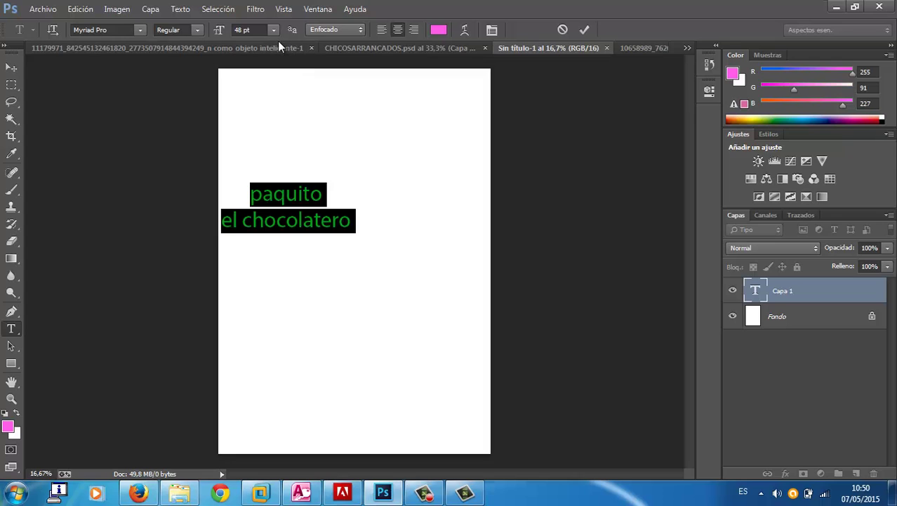
Try Nueva Std, then set the title in Gill Sans Ultra Bold.
{"action": "left_click", "coordinate": [141, 30]}
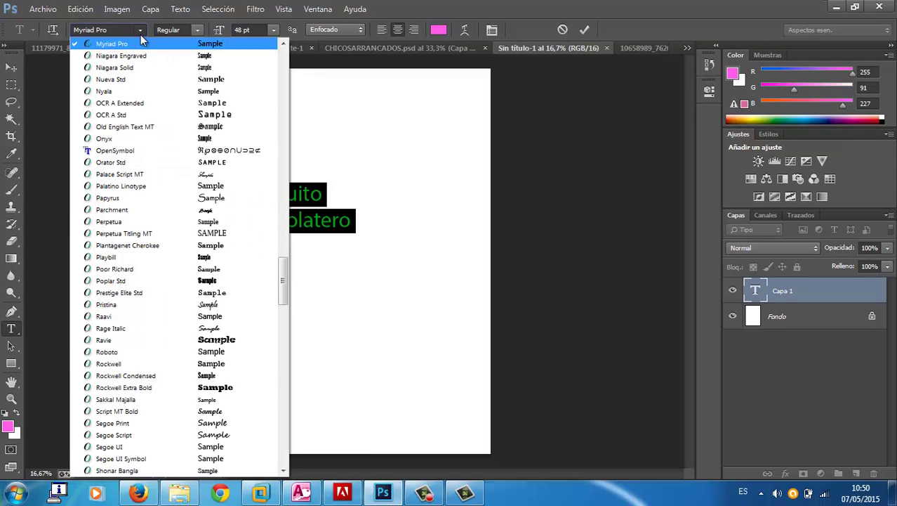
{"action": "left_click", "coordinate": [174, 89]}
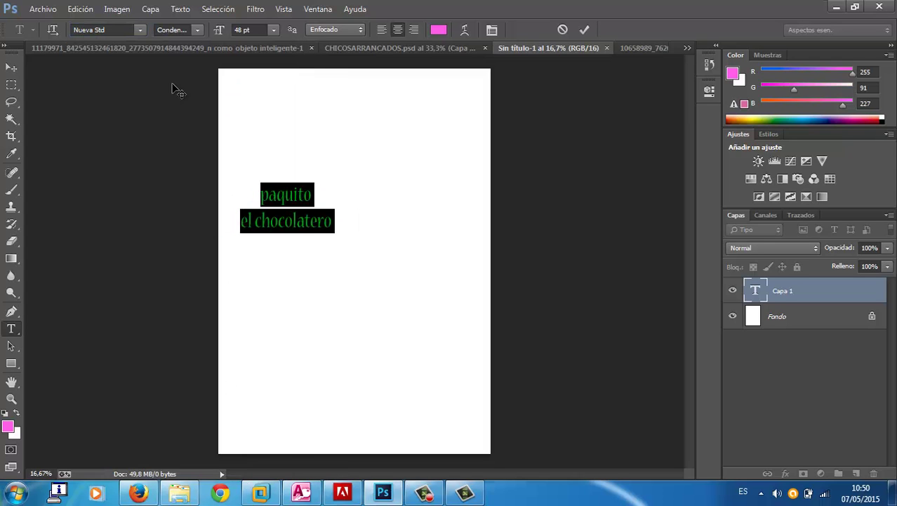
{"action": "left_click", "coordinate": [142, 31]}
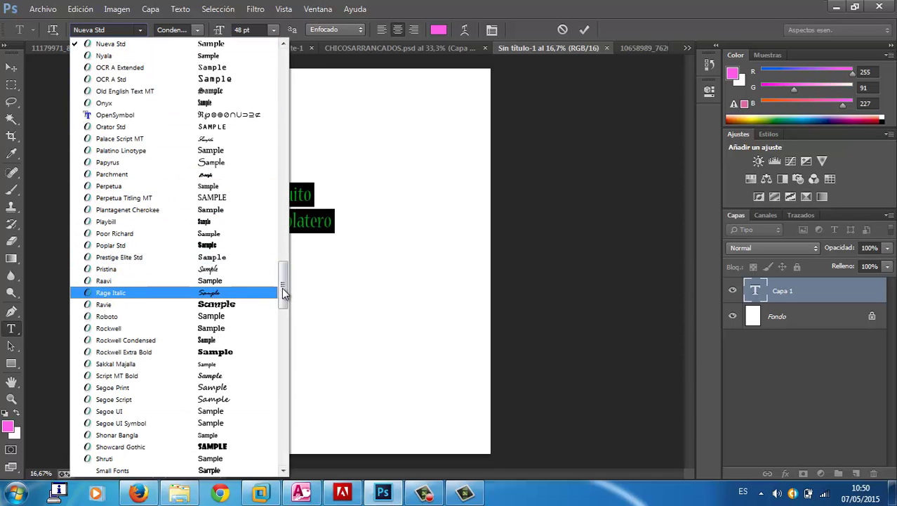
{"action": "left_click_drag", "start_coordinate": [283, 300], "coordinate": [277, 168]}
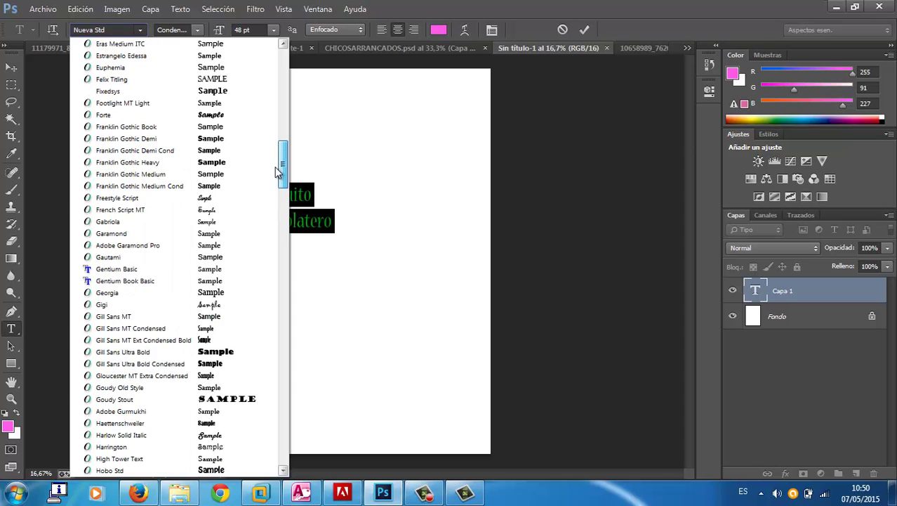
{"action": "left_click", "coordinate": [195, 351]}
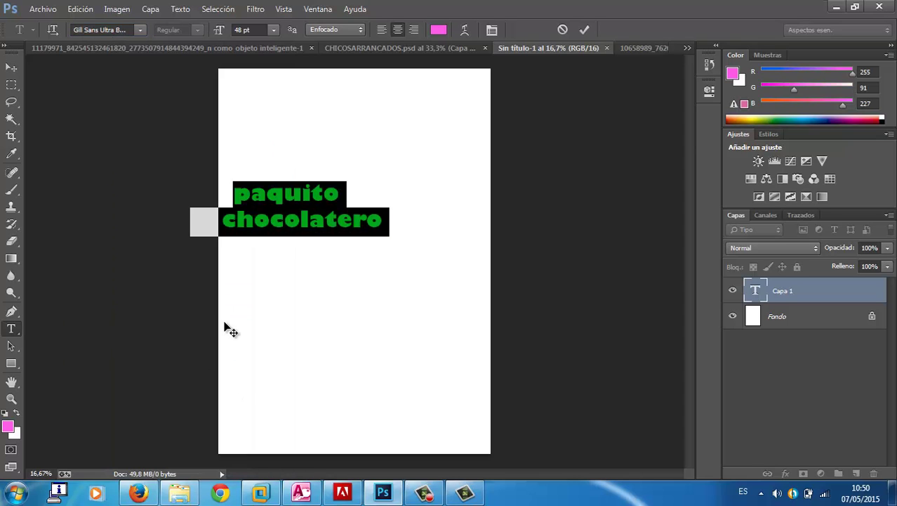
Retype the title in capitals, with 'PAQUITO' on line one and 'EL CHOCOLATERO' on line two.
{"action": "type", "text": "PATUI"}
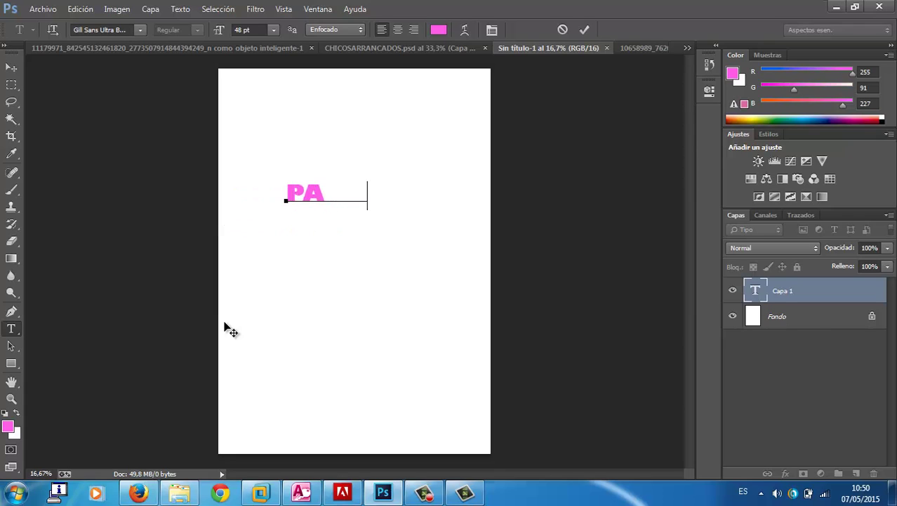
{"action": "key", "text": "BackSpace"}
{"action": "key", "text": "BackSpace"}
{"action": "key", "text": "BackSpace"}
{"action": "type", "text": "Q"}
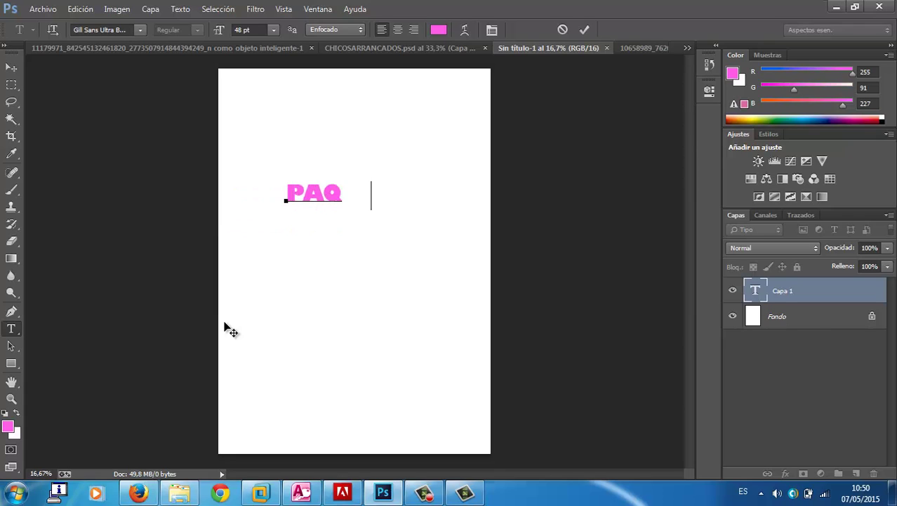
{"action": "type", "text": "UITO"}
{"action": "key", "text": "Return"}
{"action": "type", "text": "EL "}
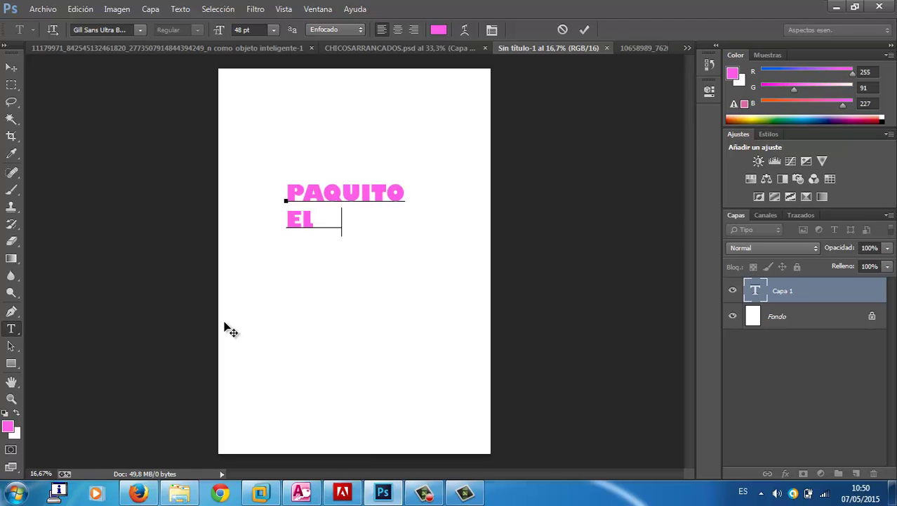
{"action": "type", "text": "CHO COLATERO"}
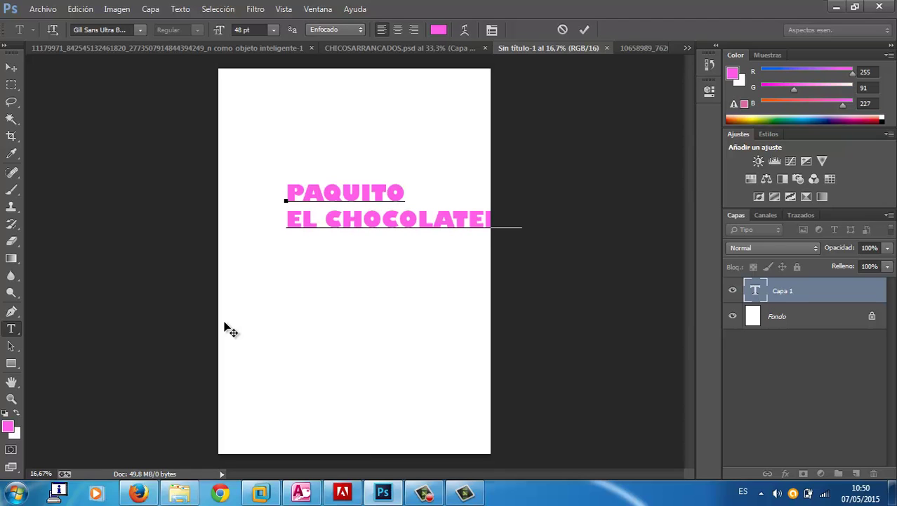
Shift the title left to fit the page and centre-align both lines.
{"action": "left_click", "coordinate": [11, 68]}
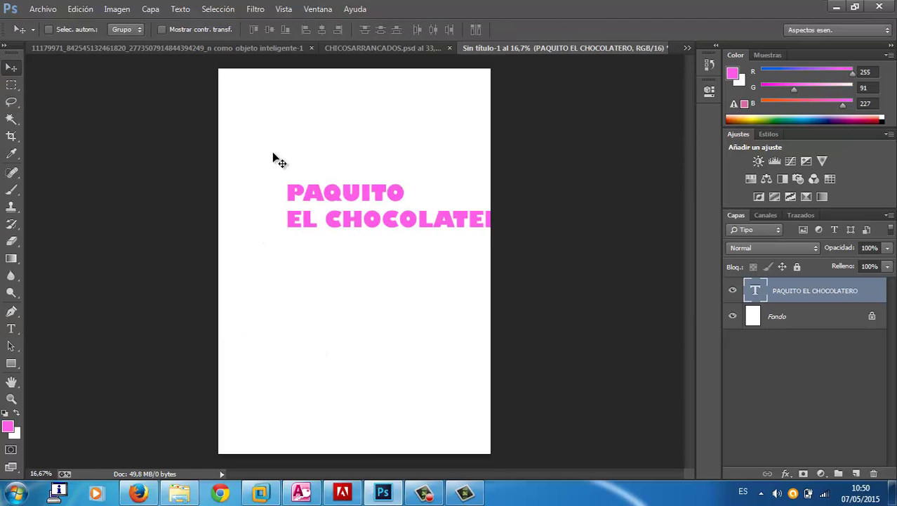
{"action": "left_click_drag", "start_coordinate": [316, 189], "coordinate": [269, 180]}
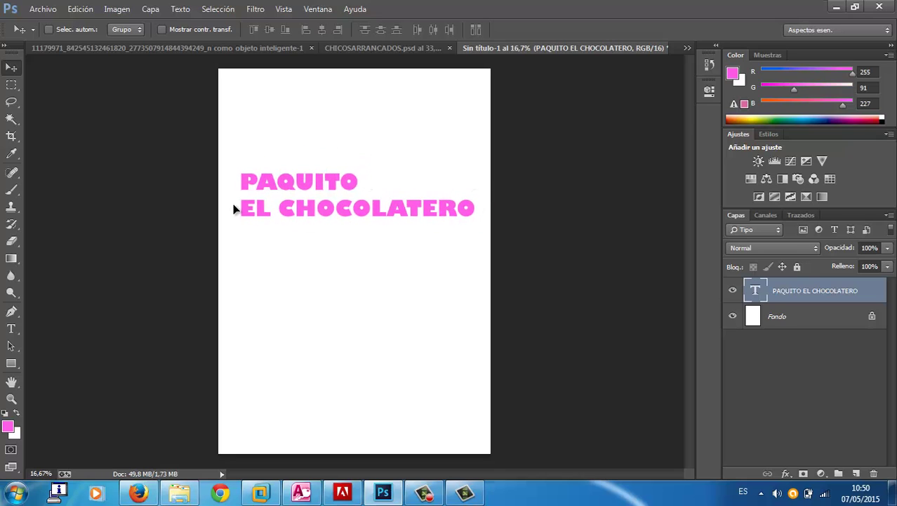
{"action": "left_click", "coordinate": [11, 328]}
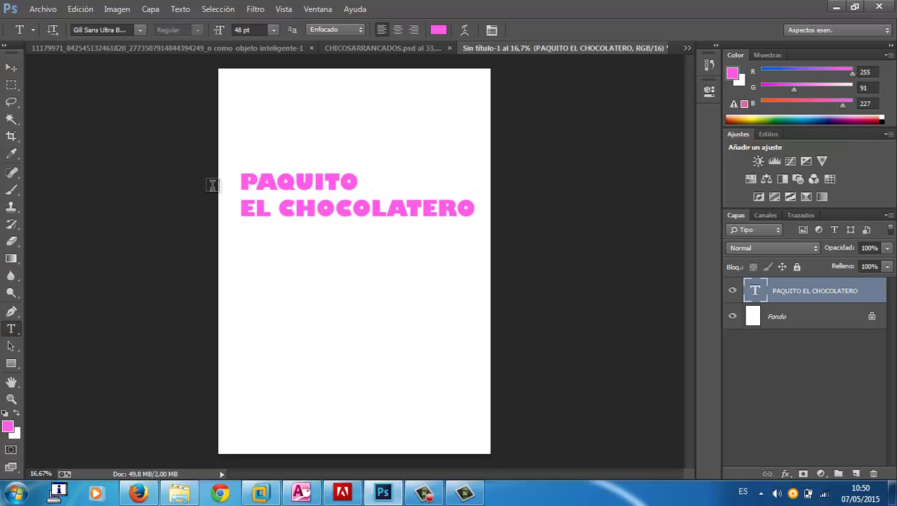
{"action": "left_click_drag", "start_coordinate": [239, 182], "coordinate": [492, 221]}
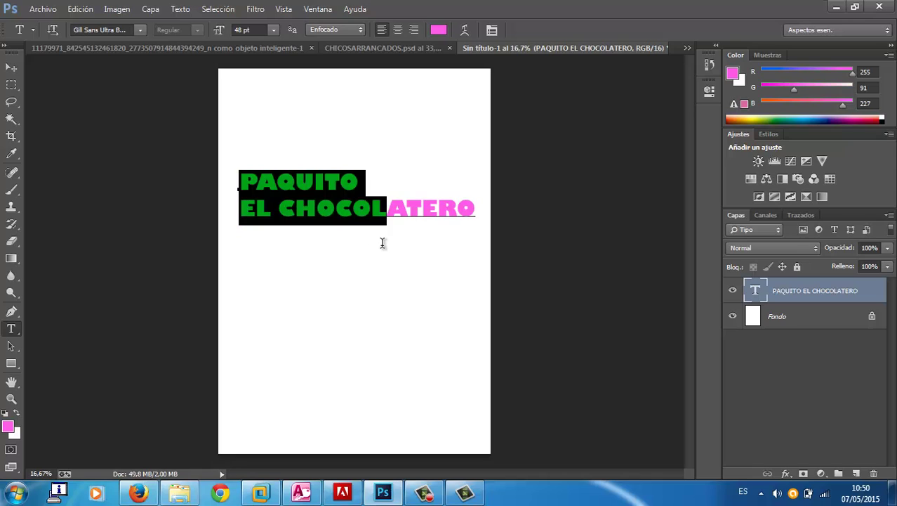
{"action": "left_click", "coordinate": [397, 30]}
Move the title to the top centre of the page and start a new text entry.
{"action": "left_click", "coordinate": [11, 67]}
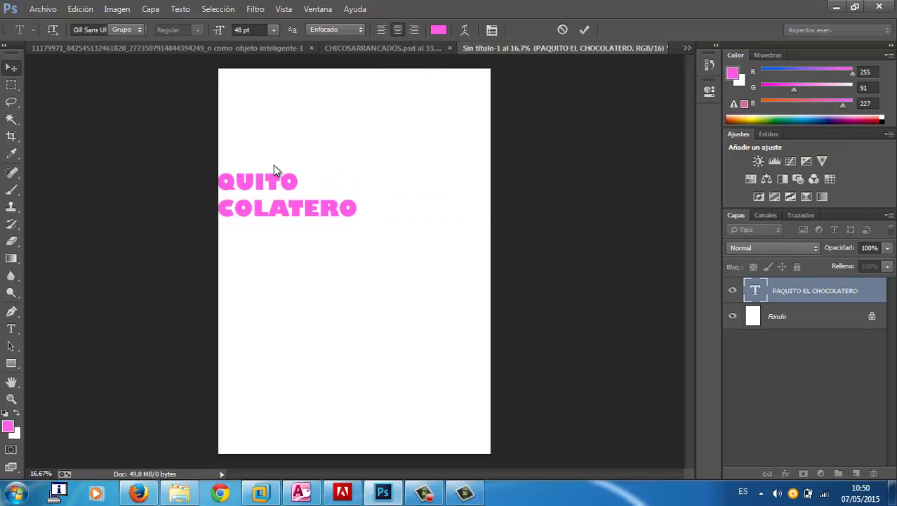
{"action": "mouse_move", "coordinate": [256, 187]}
{"action": "left_mouse_down"}
{"action": "mouse_move", "coordinate": [384, 135]}
{"action": "mouse_move", "coordinate": [375, 133]}
{"action": "left_mouse_up"}
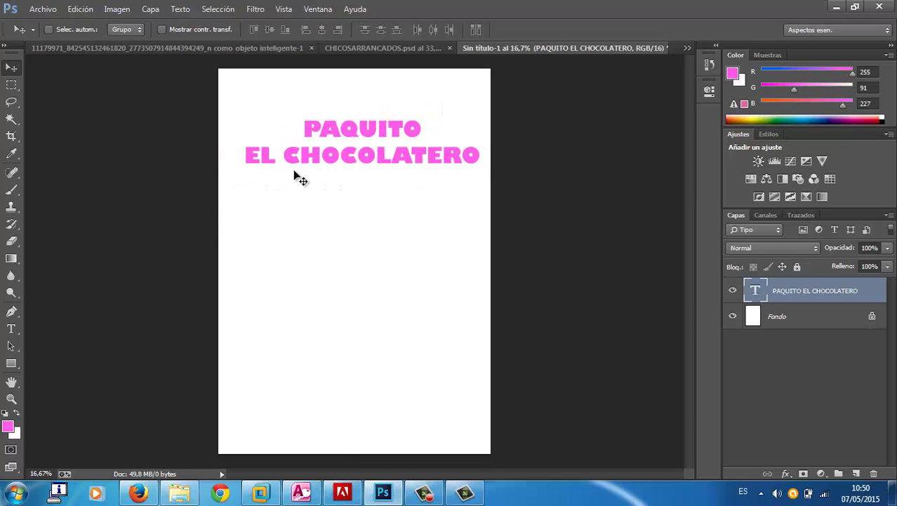
{"action": "left_click", "coordinate": [12, 329]}
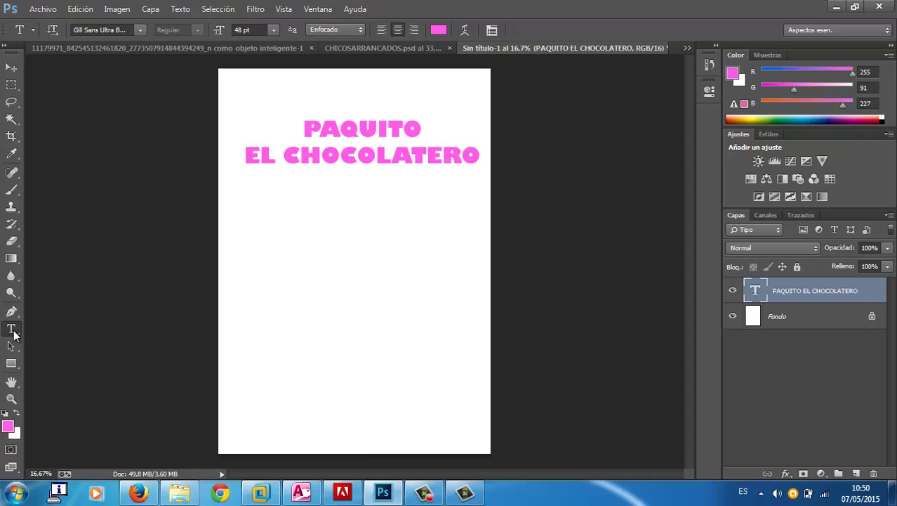
{"action": "left_click", "coordinate": [483, 154]}
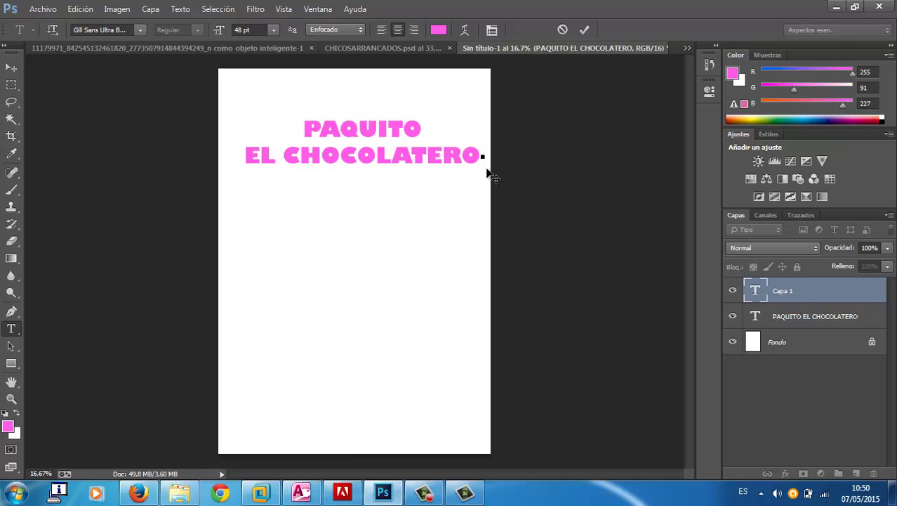
Discard the empty layer, add 'Lunes 3 Marzo' and '19:00' lines under the title, and select them.
{"action": "key", "text": "Escape"}
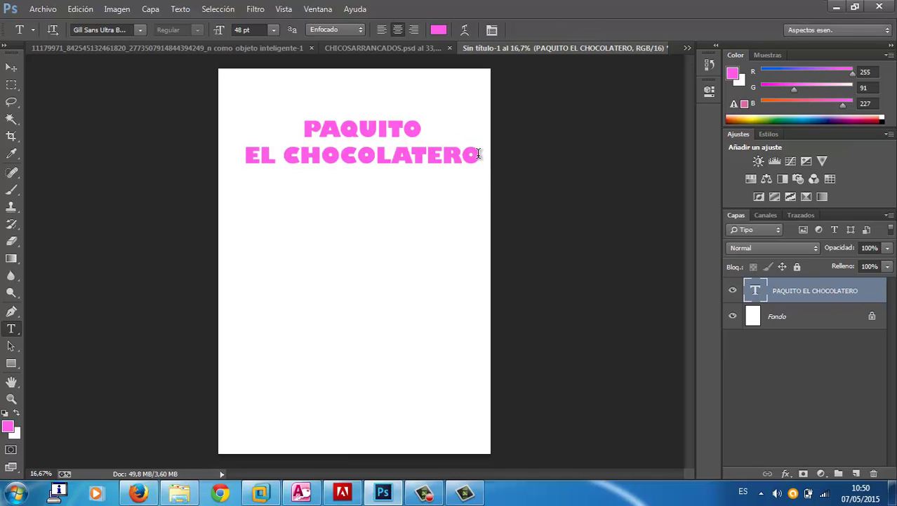
{"action": "left_click", "coordinate": [478, 153]}
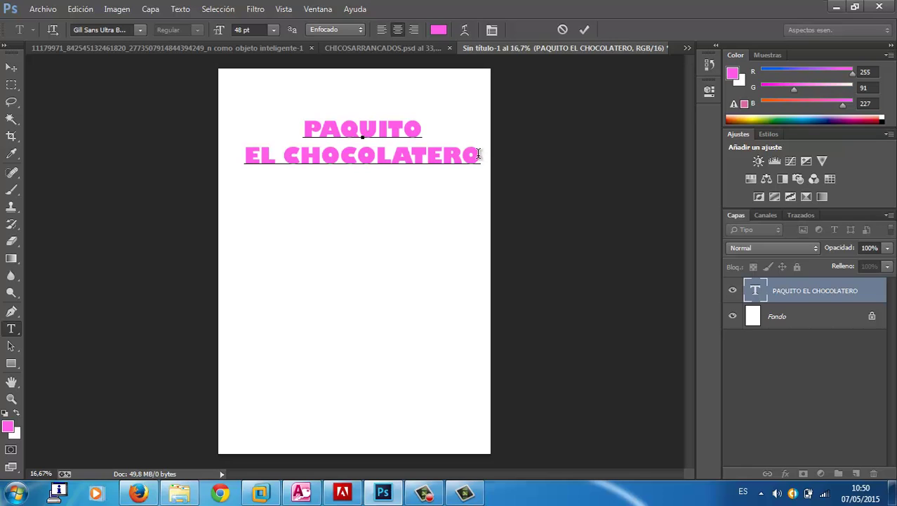
{"action": "key", "text": "Return"}
{"action": "type", "text": "I"}
{"action": "key", "text": "BackSpace"}
{"action": "type", "text": "Lunes 3"}
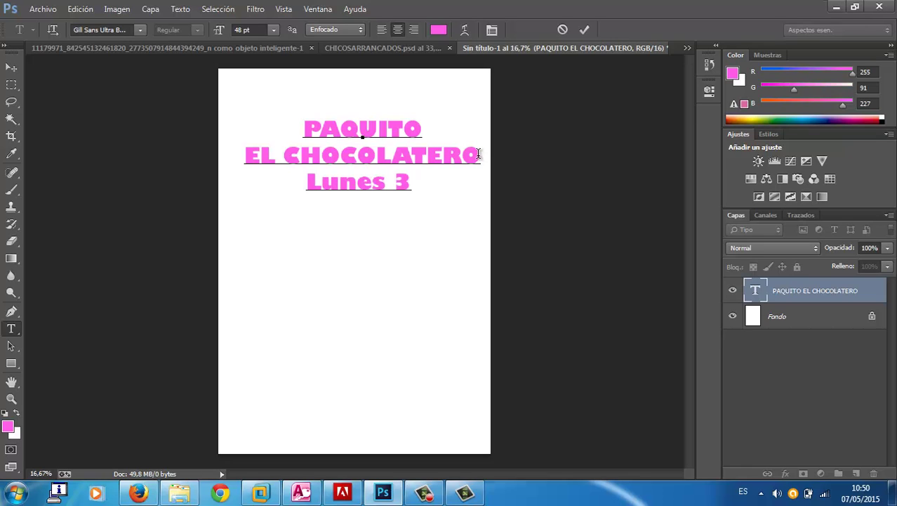
{"action": "type", "text": " Marzo"}
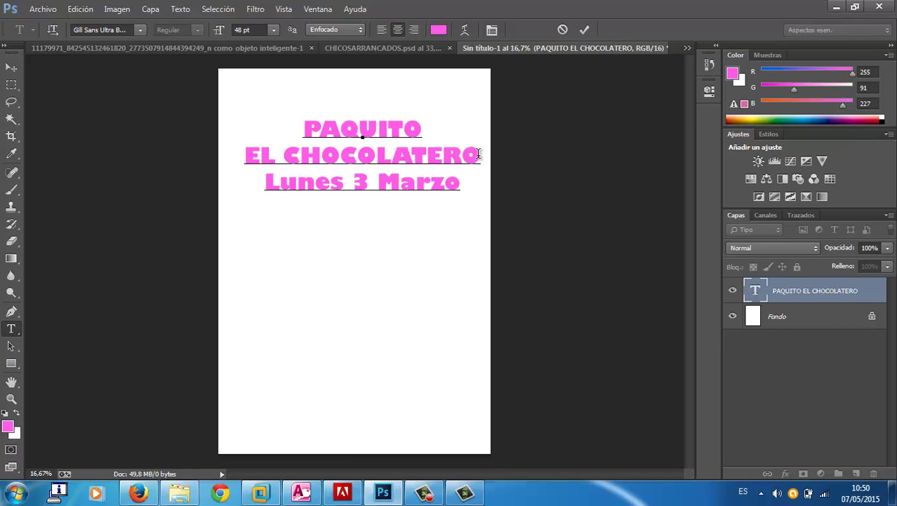
{"action": "key", "text": "Return"}
{"action": "type", "text": "19:00"}
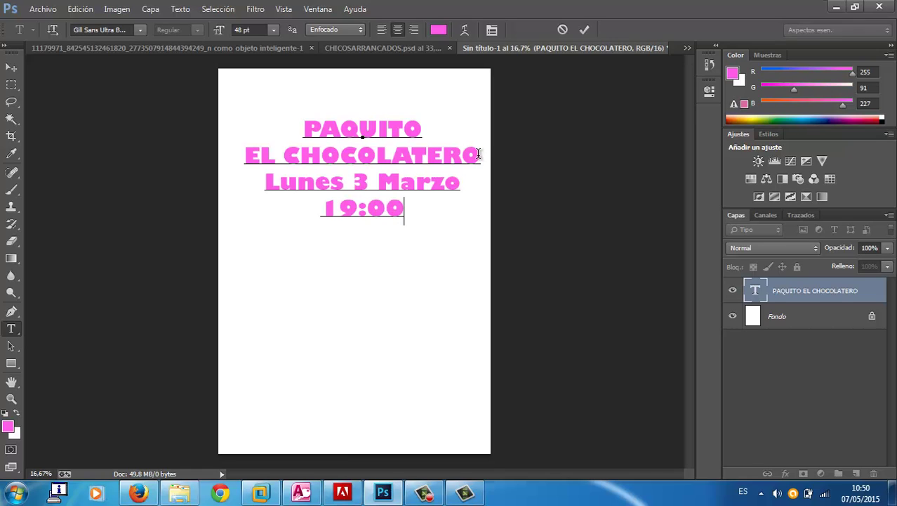
{"action": "left_click_drag", "start_coordinate": [406, 210], "coordinate": [251, 188]}
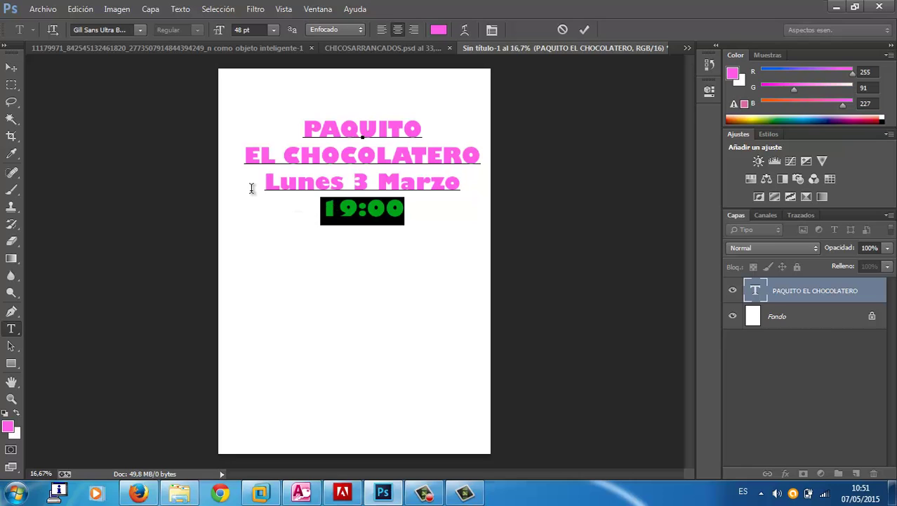
Set the 'Lunes 3 Marzo' and '19:00' lines to 24 pt.
{"action": "left_click", "coordinate": [276, 30]}
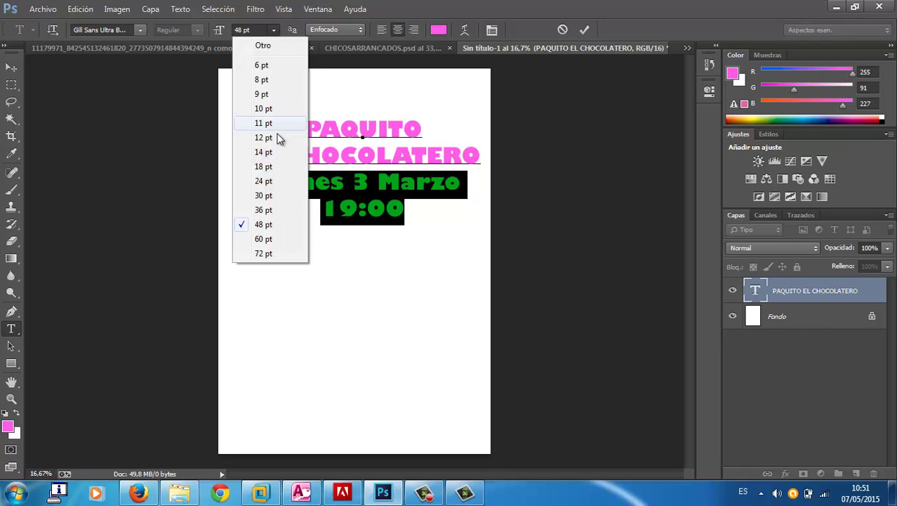
{"action": "left_click", "coordinate": [271, 181]}
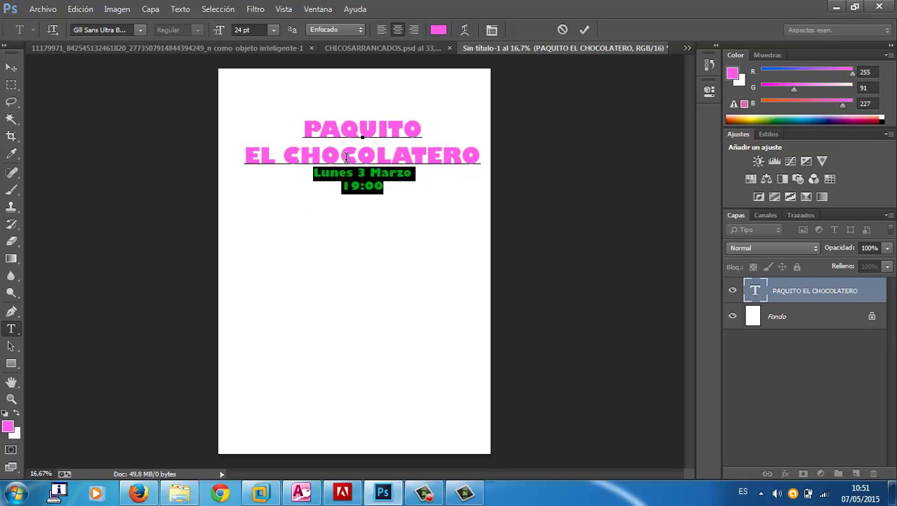
In the Character panel, try 18 pt and 60 pt leading, then settle on 30 pt.
{"action": "left_click", "coordinate": [492, 31]}
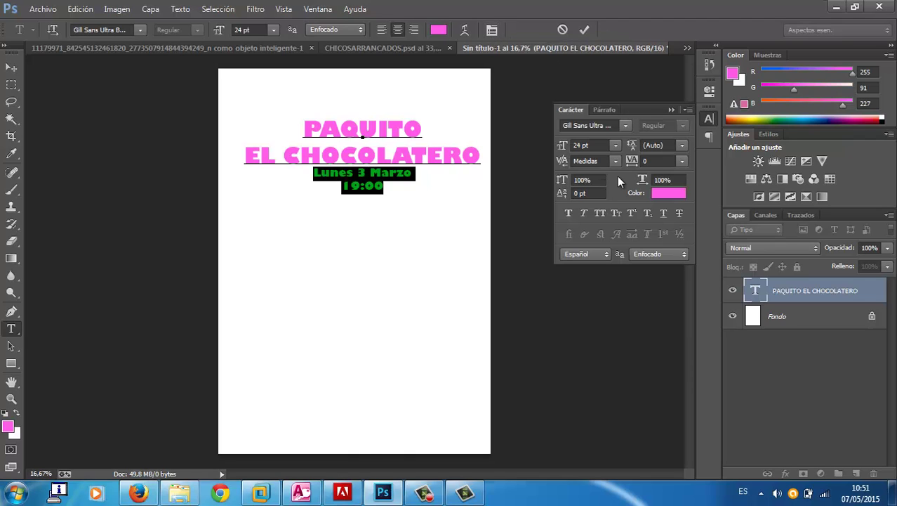
{"action": "left_click", "coordinate": [681, 145]}
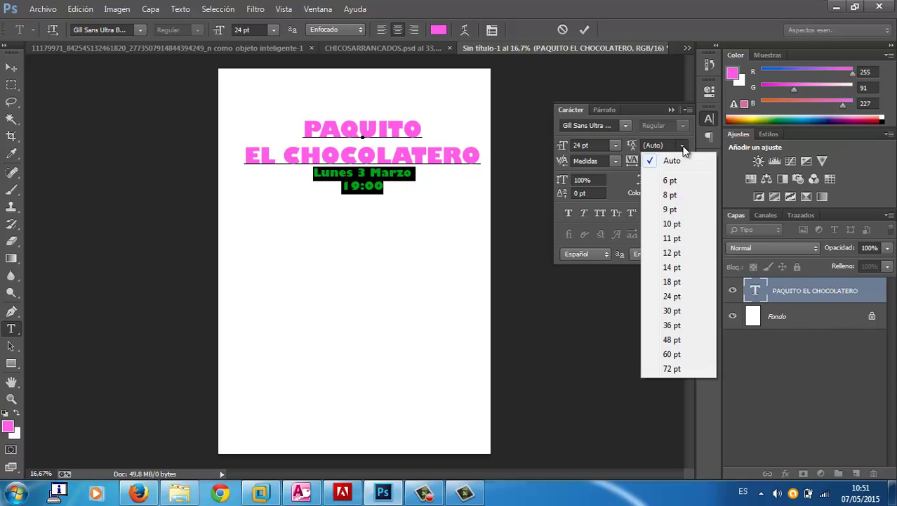
{"action": "left_click", "coordinate": [670, 281]}
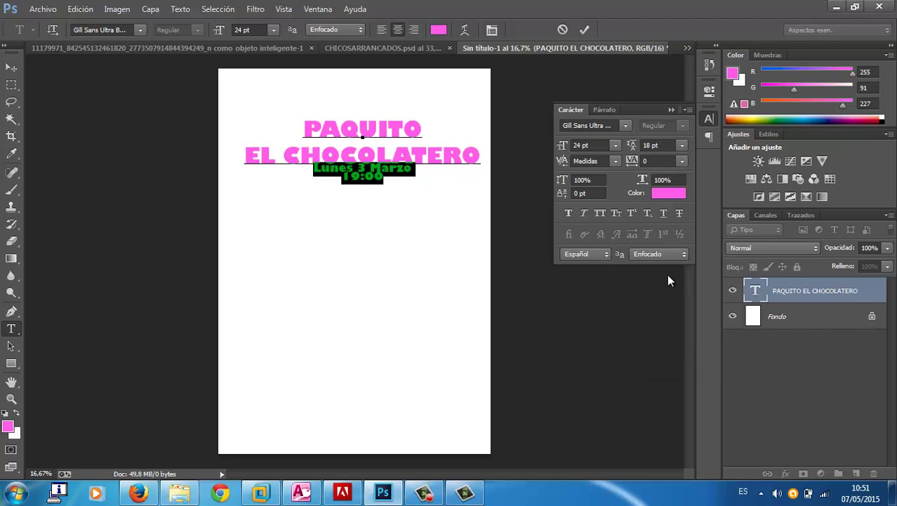
{"action": "left_click", "coordinate": [681, 146]}
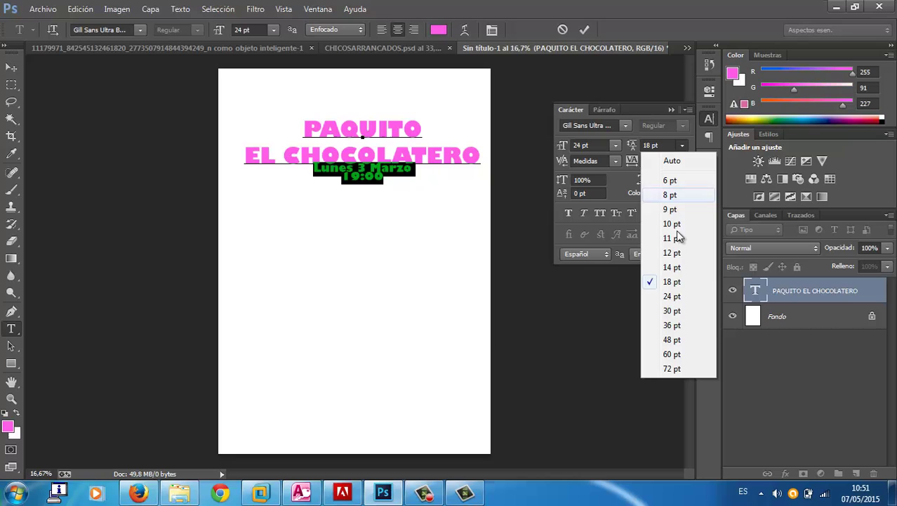
{"action": "left_click", "coordinate": [668, 355]}
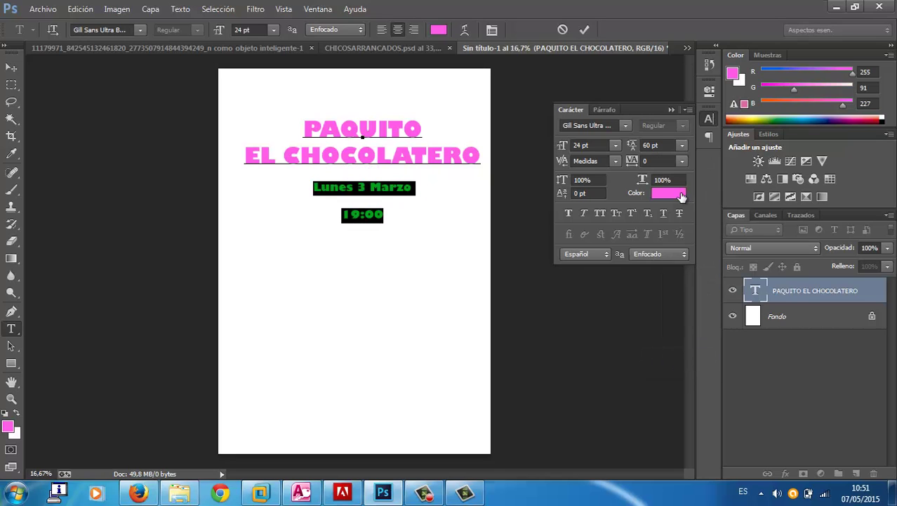
{"action": "left_click", "coordinate": [681, 146]}
{"action": "left_click", "coordinate": [672, 312]}
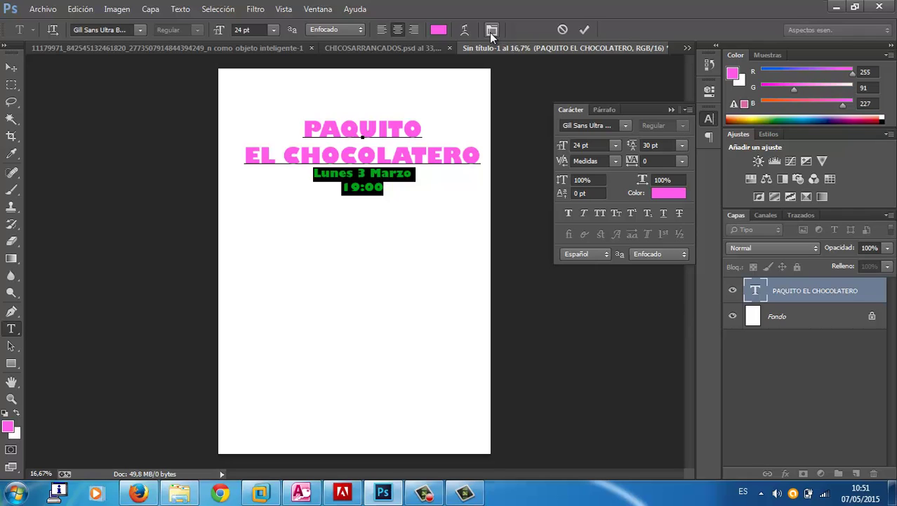
{"action": "left_click", "coordinate": [397, 153]}
{"action": "key", "text": "shift+Right"}
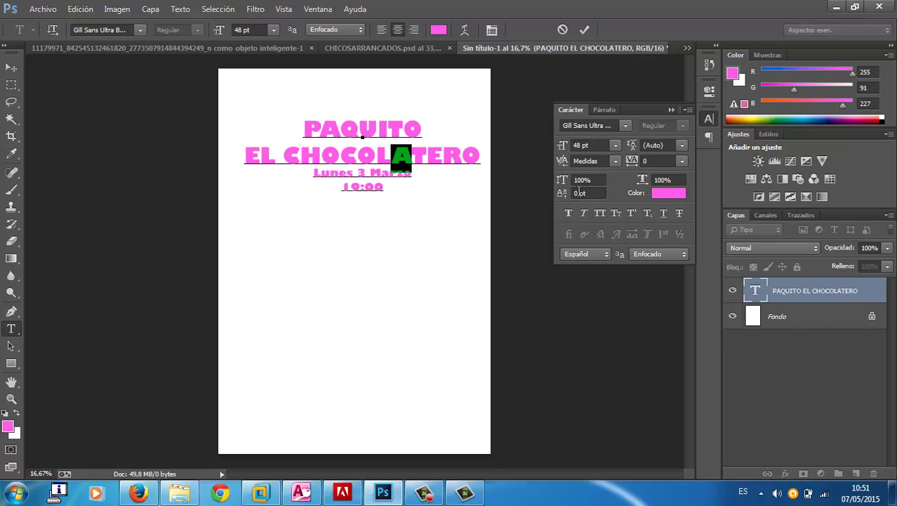
{"action": "left_click", "coordinate": [675, 180]}
{"action": "type", "text": "200"}
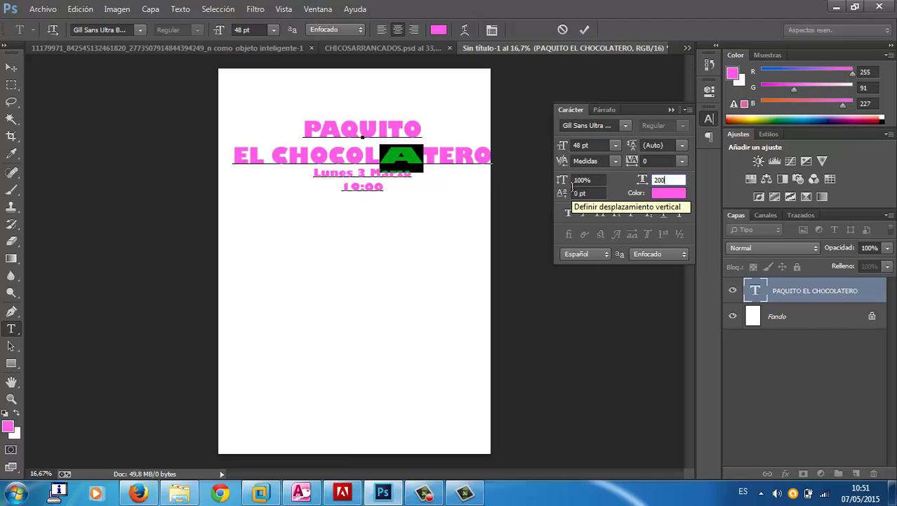
{"action": "key", "text": "Escape"}
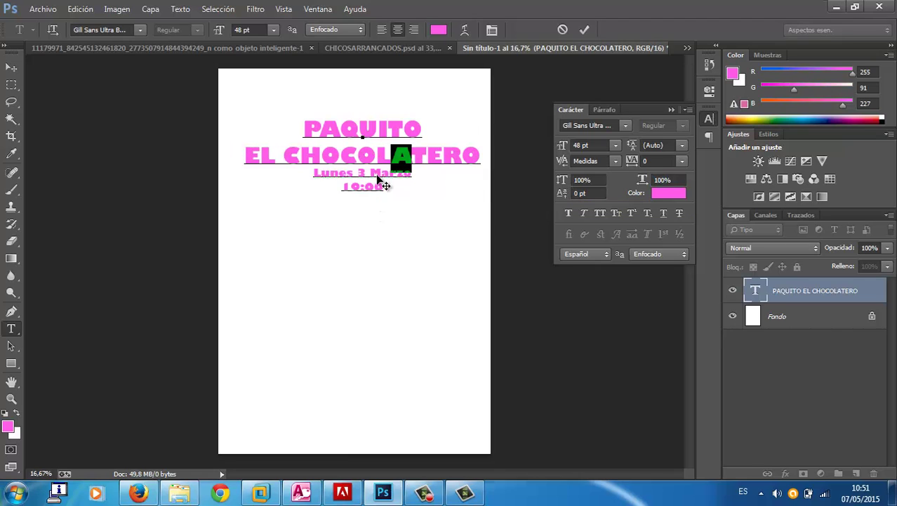
{"action": "left_click_drag", "start_coordinate": [384, 186], "coordinate": [275, 167]}
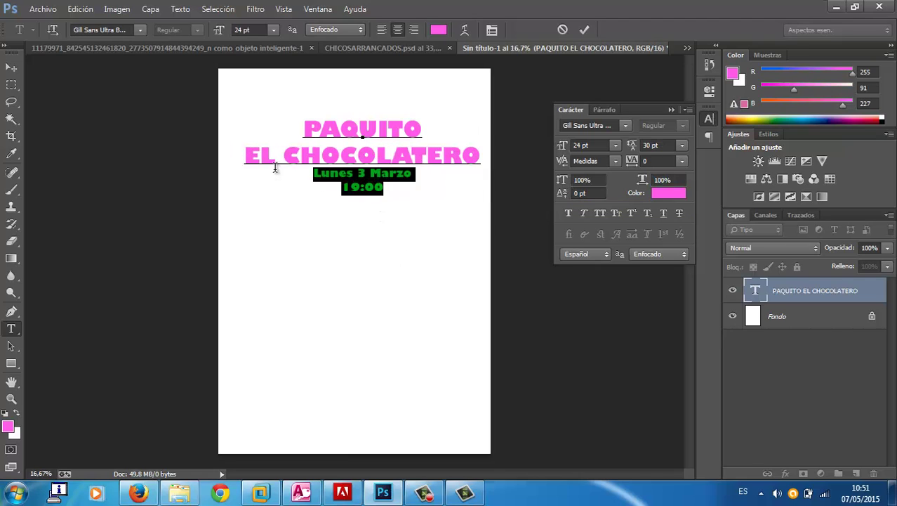
{"action": "left_click", "coordinate": [682, 146]}
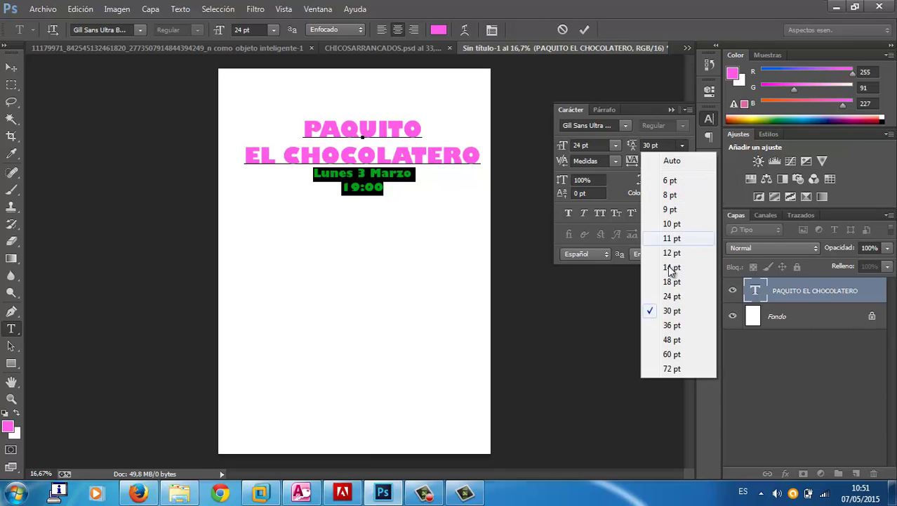
Briefly set 48 pt leading, then delete the date and time lines.
{"action": "left_click", "coordinate": [672, 340]}
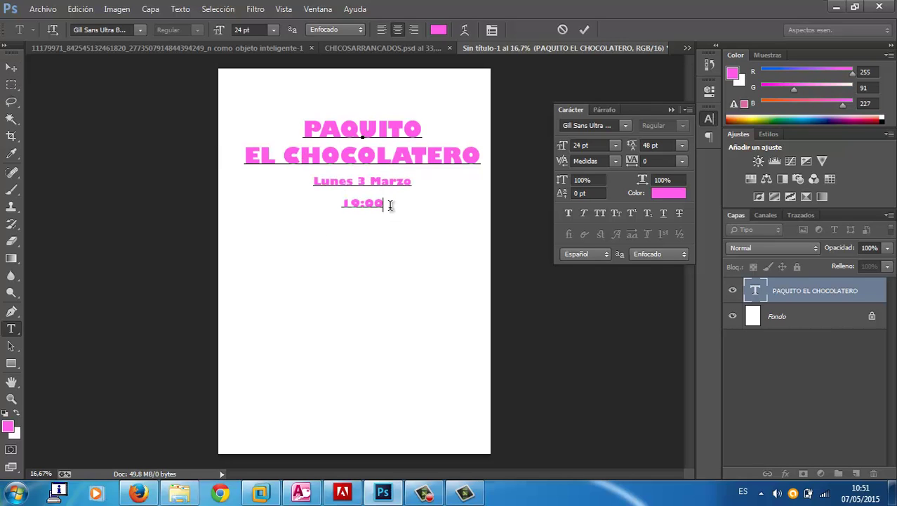
{"action": "key", "text": "BackSpace"}
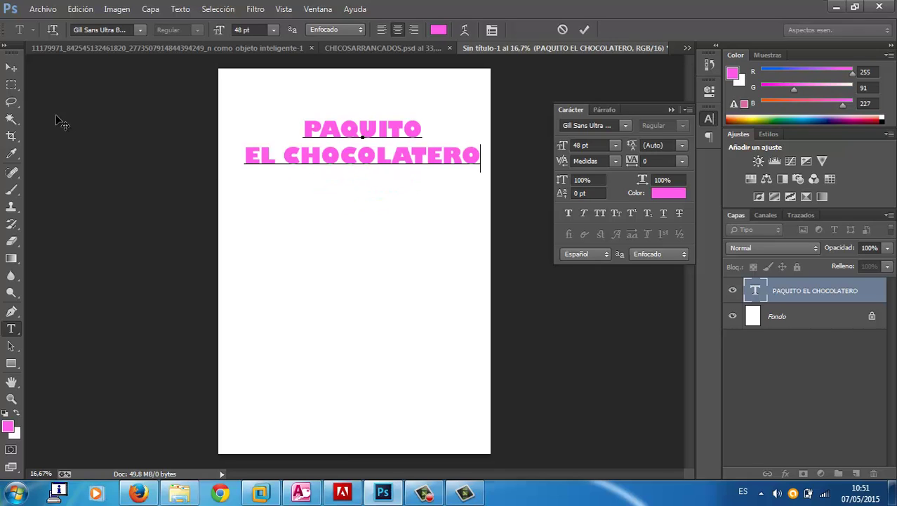
Commit the title and type 'Lunes 3 de Mayo 22:00' in a new text layer below it.
{"action": "left_click", "coordinate": [11, 68]}
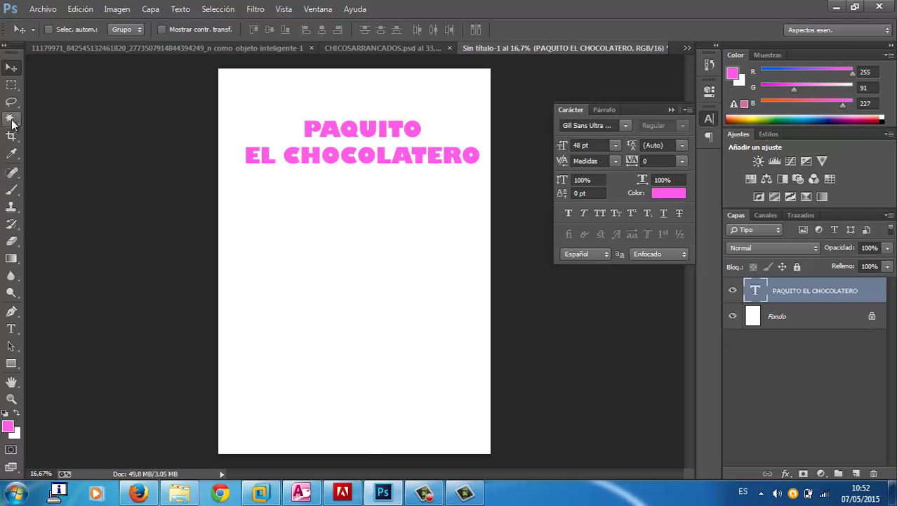
{"action": "left_click", "coordinate": [11, 328]}
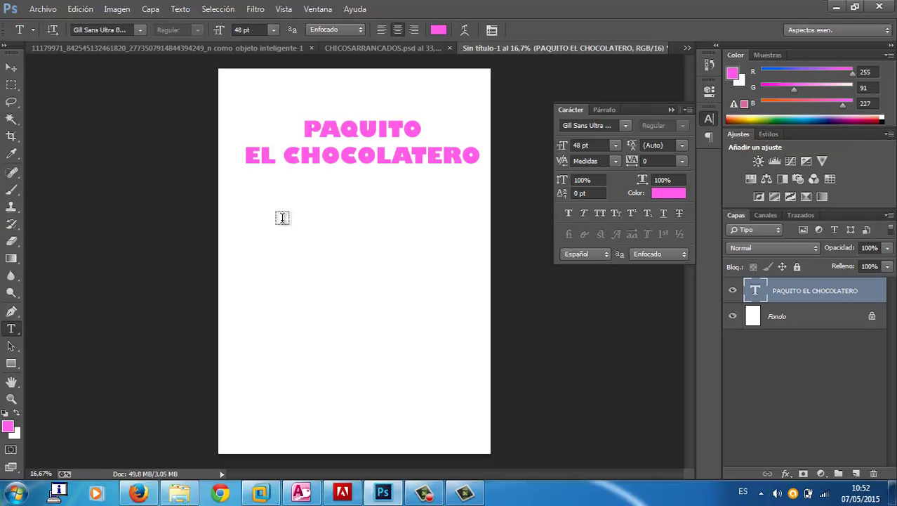
{"action": "left_click", "coordinate": [335, 204]}
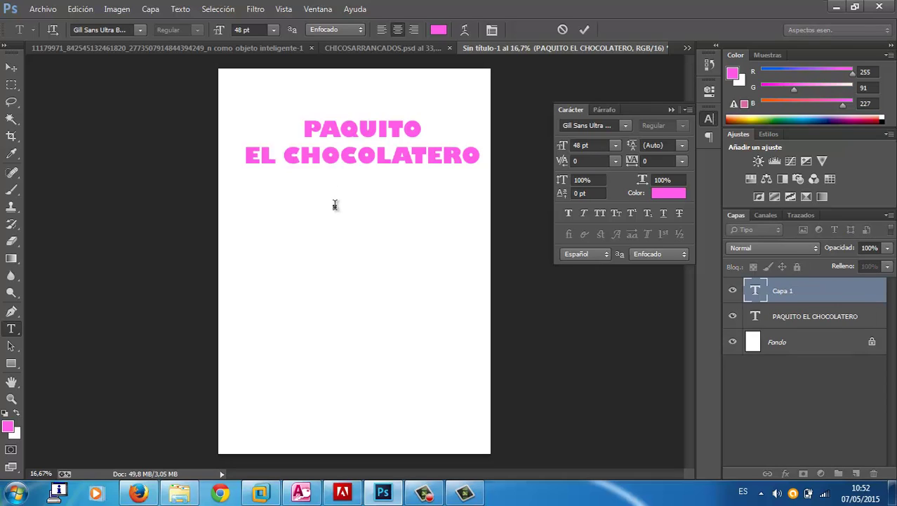
{"action": "type", "text": "p"}
{"action": "key", "text": "BackSpace"}
{"action": "type", "text": "Lun"}
{"action": "type", "text": "es 3 de M"}
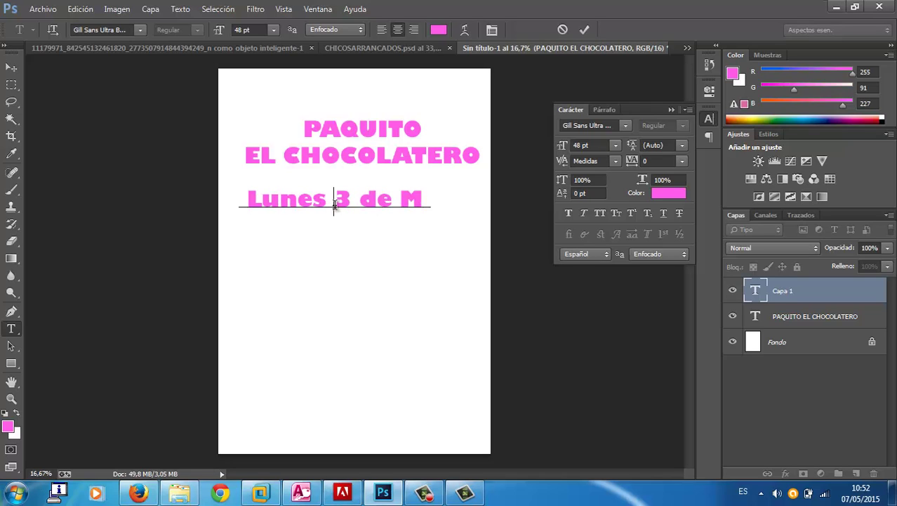
{"action": "type", "text": "y"}
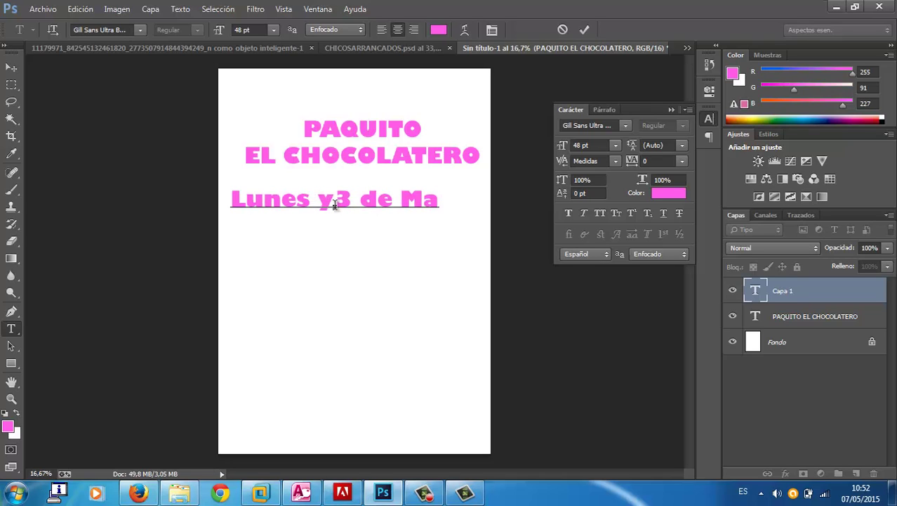
{"action": "key", "text": "BackSpace"}
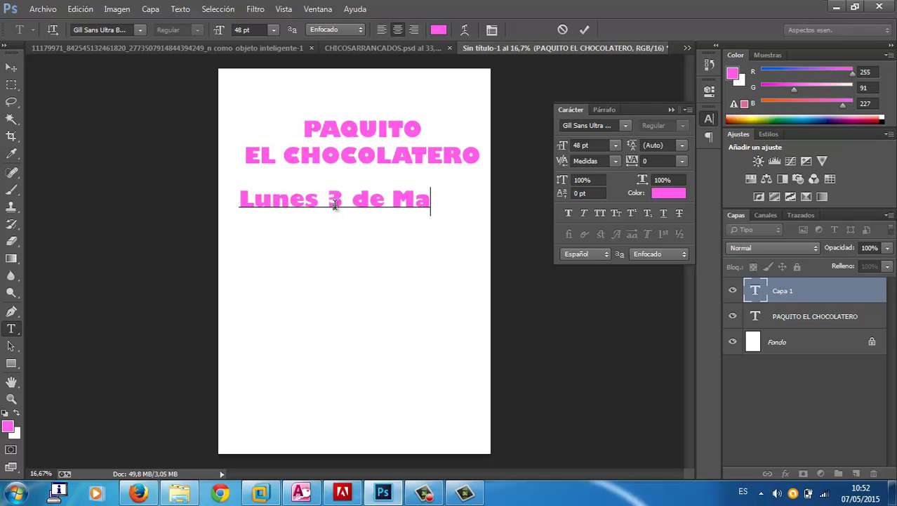
{"action": "type", "text": "y"}
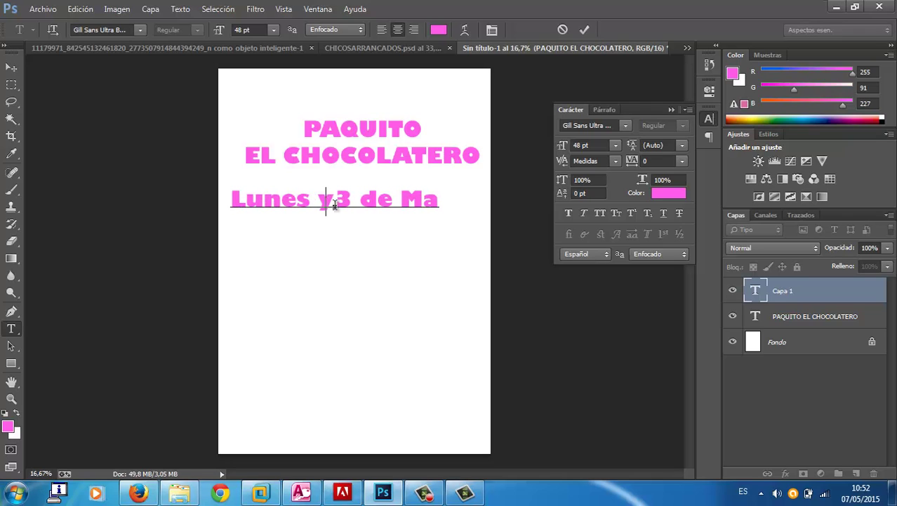
{"action": "key", "text": "BackSpace"}
{"action": "type", "text": "y"}
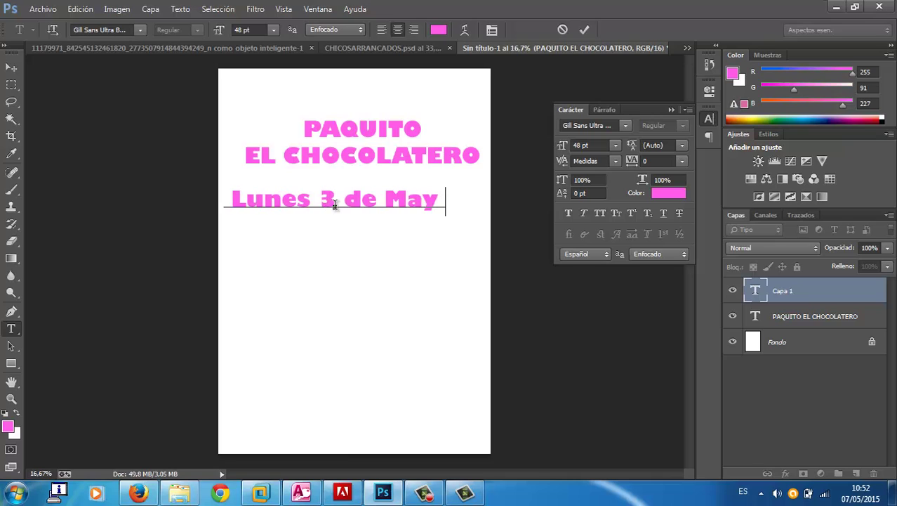
{"action": "type", "text": "o 22:00"}
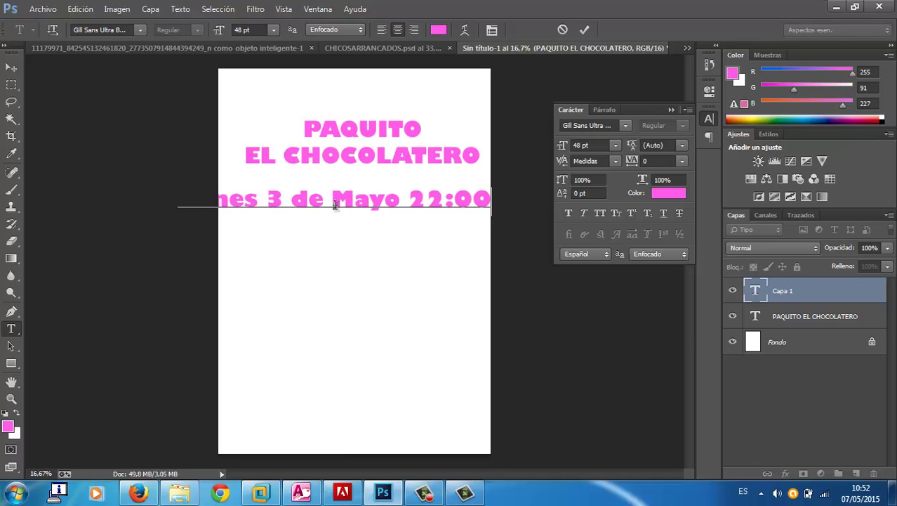
Set the date line to 30 pt and centre it under the title.
{"action": "key", "text": "ctrl+a"}
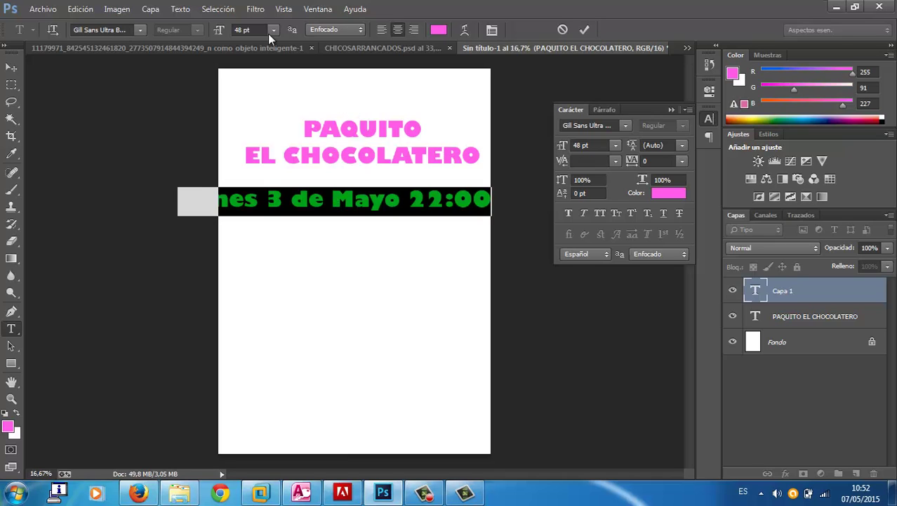
{"action": "left_click", "coordinate": [269, 33]}
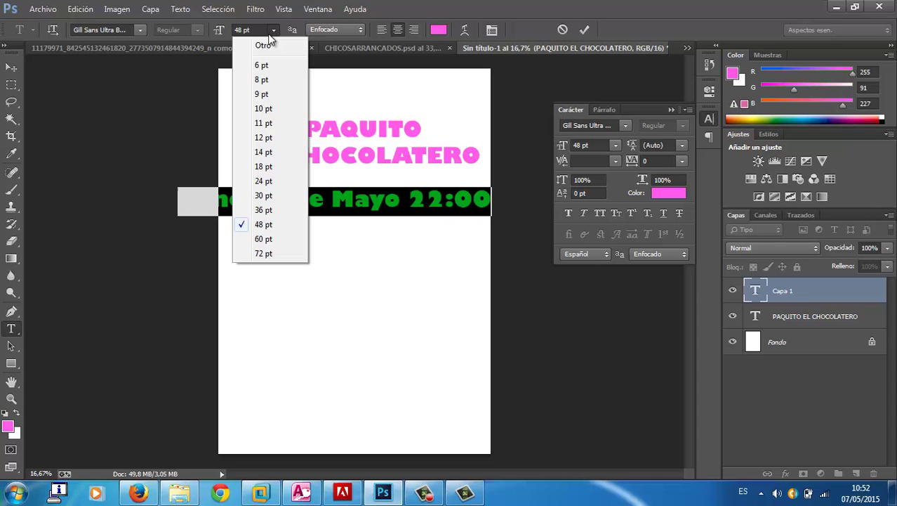
{"action": "left_click", "coordinate": [264, 197]}
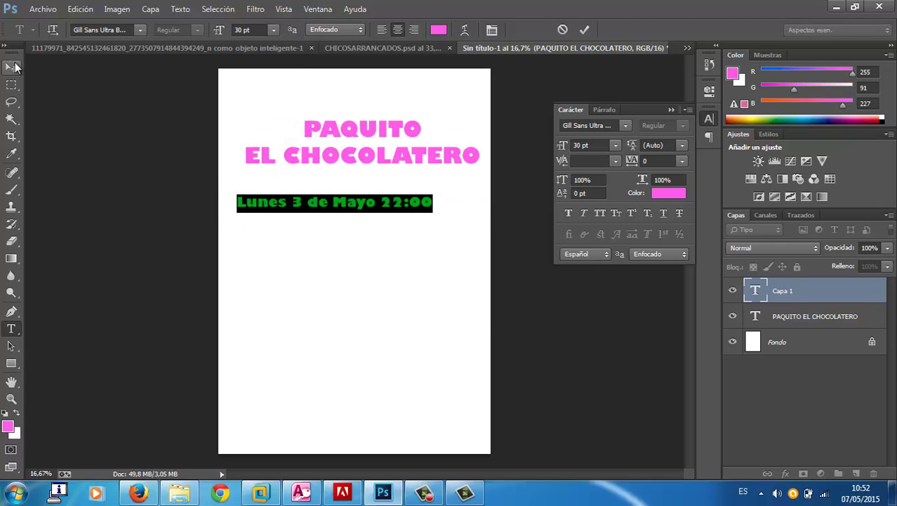
{"action": "left_click", "coordinate": [14, 65]}
{"action": "mouse_move", "coordinate": [354, 205]}
{"action": "left_mouse_down"}
{"action": "mouse_move", "coordinate": [383, 193]}
{"action": "mouse_move", "coordinate": [414, 200]}
{"action": "left_mouse_up"}
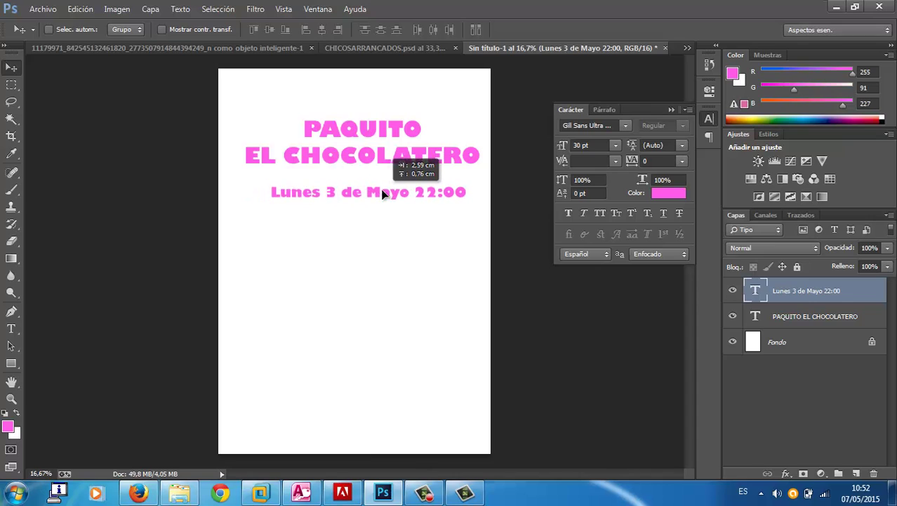
{"action": "left_click", "coordinate": [12, 328]}
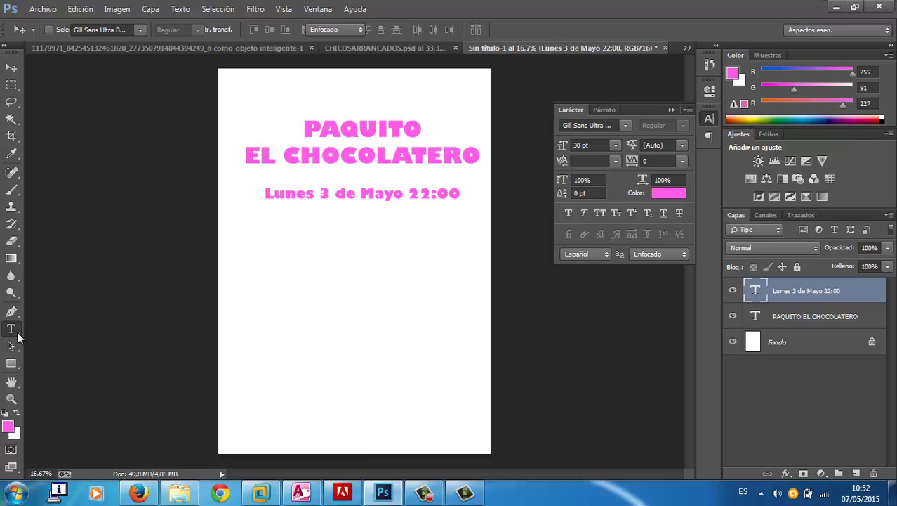
Type 'Estepona' below the date and position it centred just beneath the date line.
{"action": "left_click", "coordinate": [366, 241]}
{"action": "type", "text": "Es"}
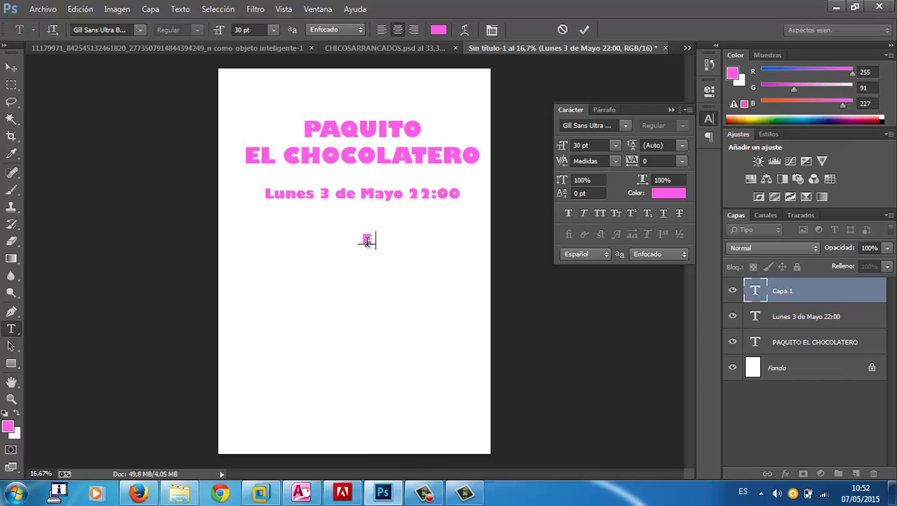
{"action": "type", "text": "tepona"}
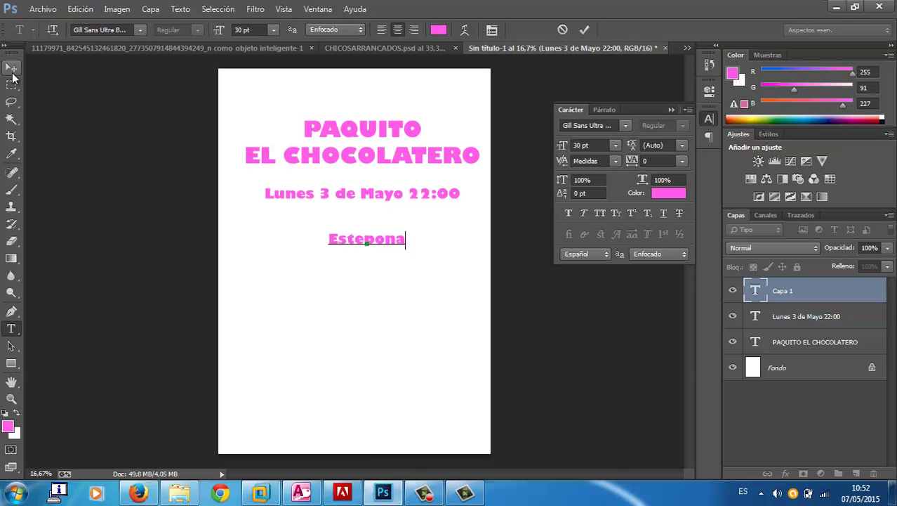
{"action": "left_click", "coordinate": [11, 67]}
{"action": "mouse_move", "coordinate": [355, 241]}
{"action": "left_mouse_down"}
{"action": "mouse_move", "coordinate": [339, 226]}
{"action": "mouse_move", "coordinate": [355, 222]}
{"action": "left_mouse_up"}
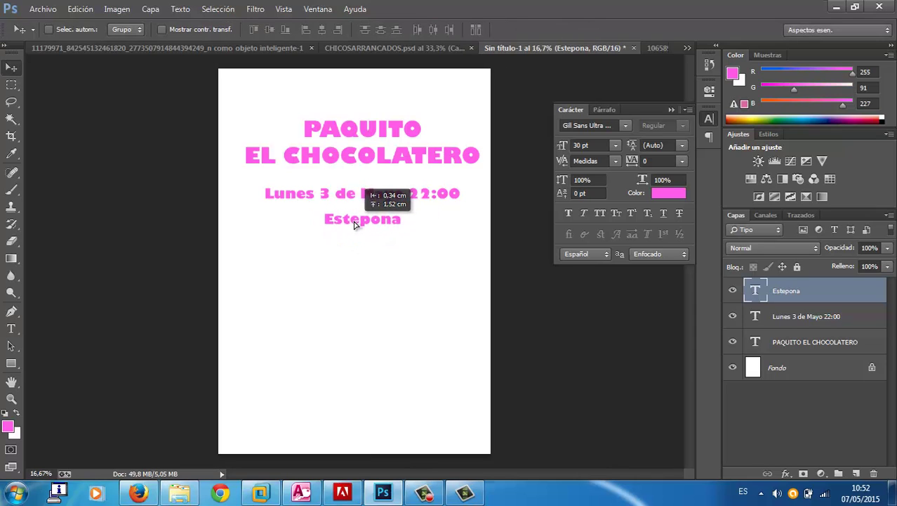
{"action": "left_click_drag", "start_coordinate": [355, 222], "coordinate": [355, 228]}
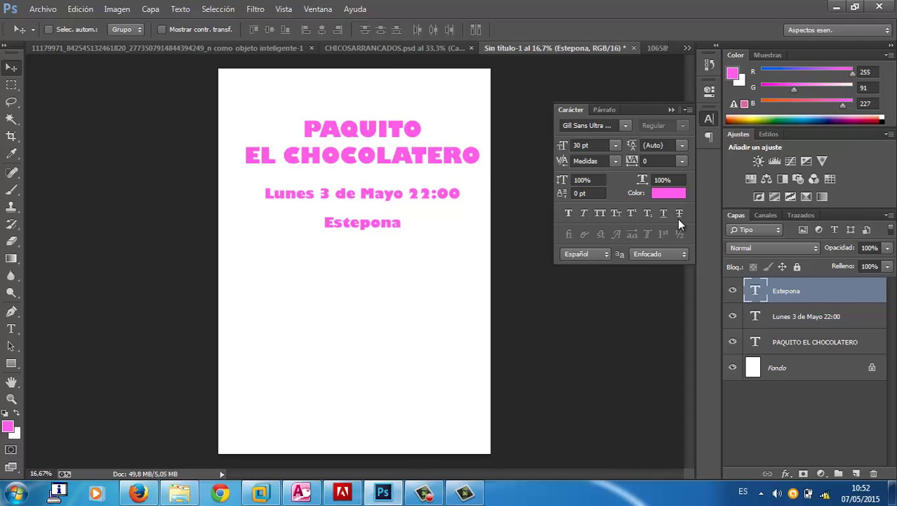
Select the date, Estepona and title layers and try top, middle, bottom, left, centre and right alignment.
{"action": "left_click", "coordinate": [809, 320], "text": "shift"}
{"action": "left_click", "coordinate": [809, 341], "text": "shift"}
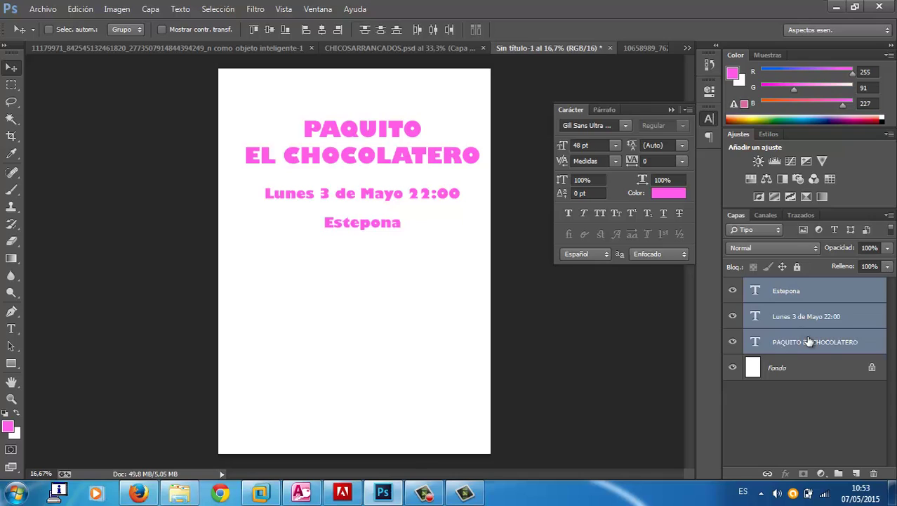
{"action": "left_click", "coordinate": [253, 30]}
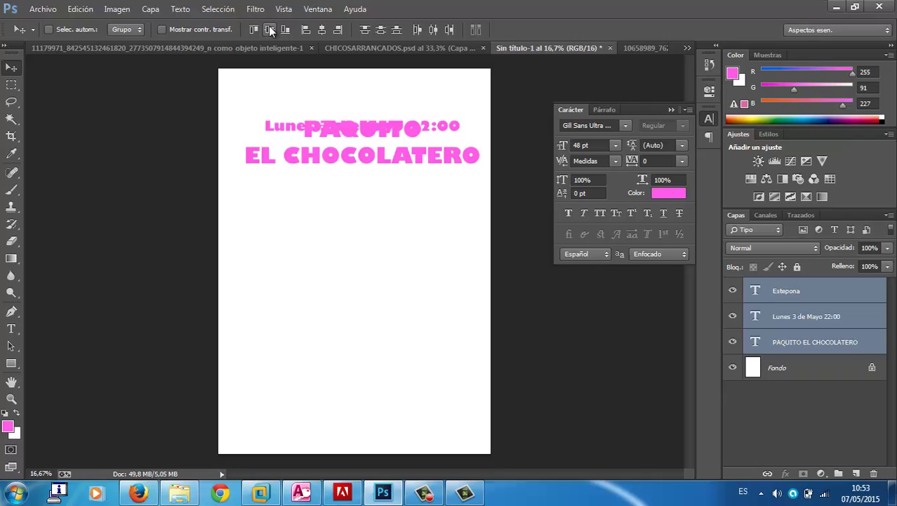
{"action": "left_click", "coordinate": [269, 30]}
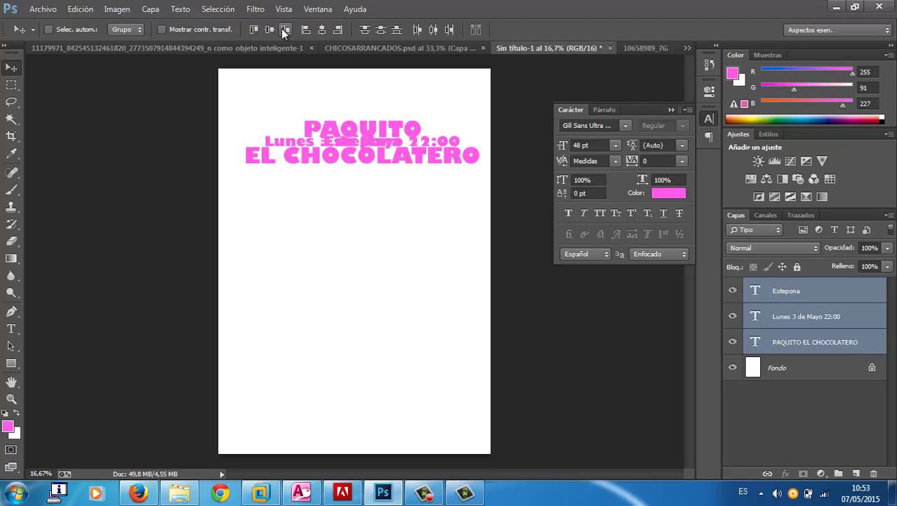
{"action": "left_click", "coordinate": [284, 29]}
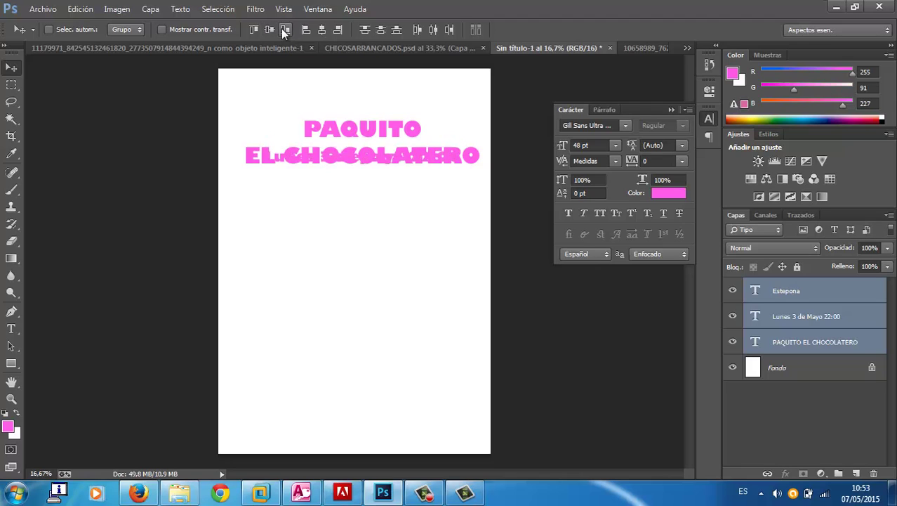
{"action": "left_click", "coordinate": [302, 29]}
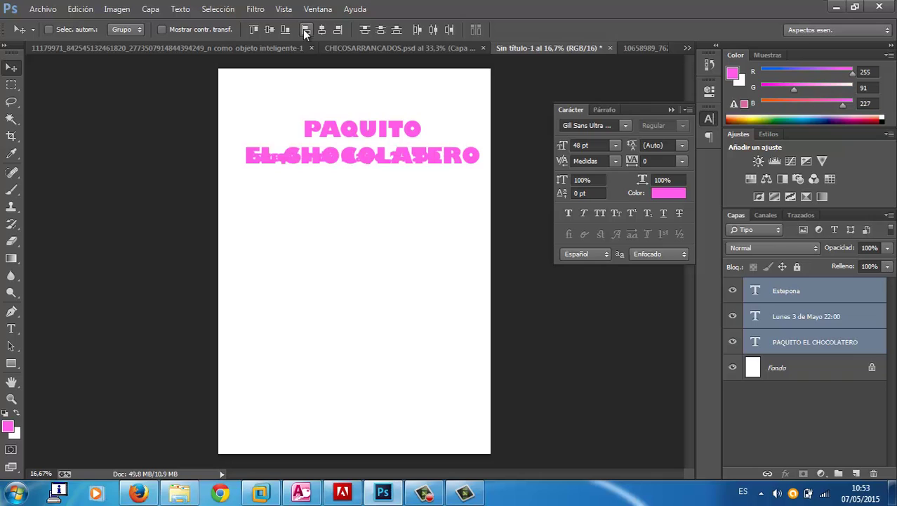
{"action": "left_click", "coordinate": [327, 28]}
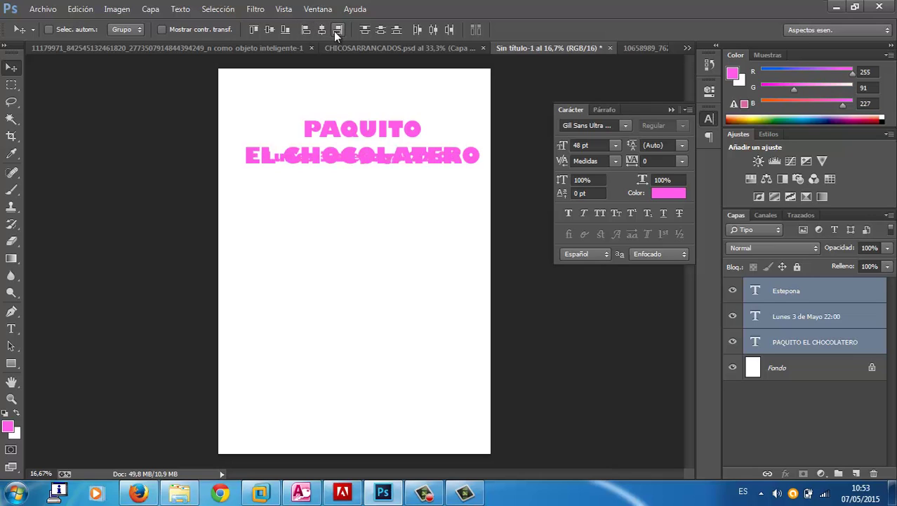
{"action": "left_click", "coordinate": [335, 31]}
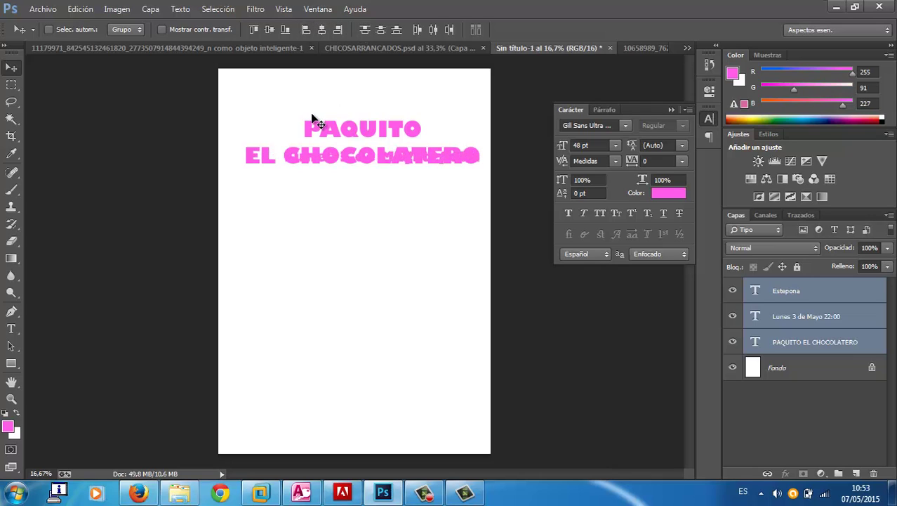
Drag the date line and Estepona back below the title, then align all three text layers.
{"action": "left_click", "coordinate": [785, 322]}
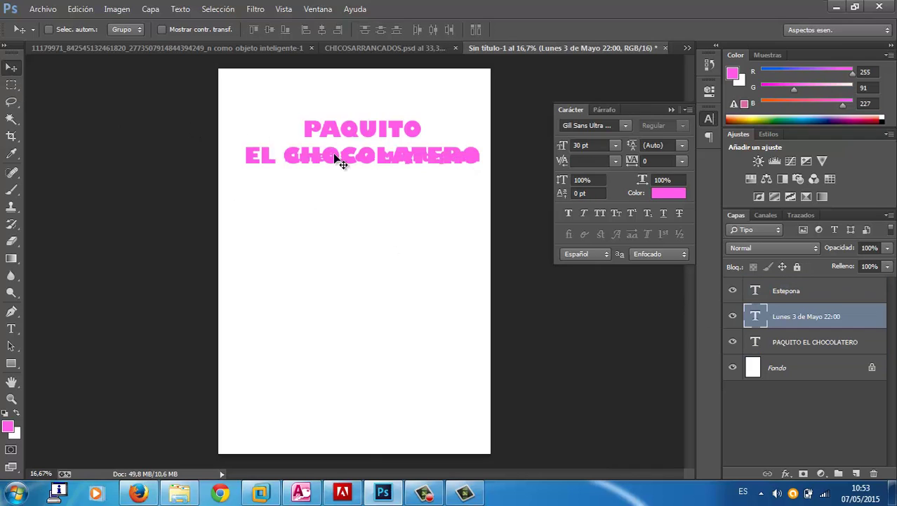
{"action": "left_click_drag", "start_coordinate": [373, 165], "coordinate": [355, 196]}
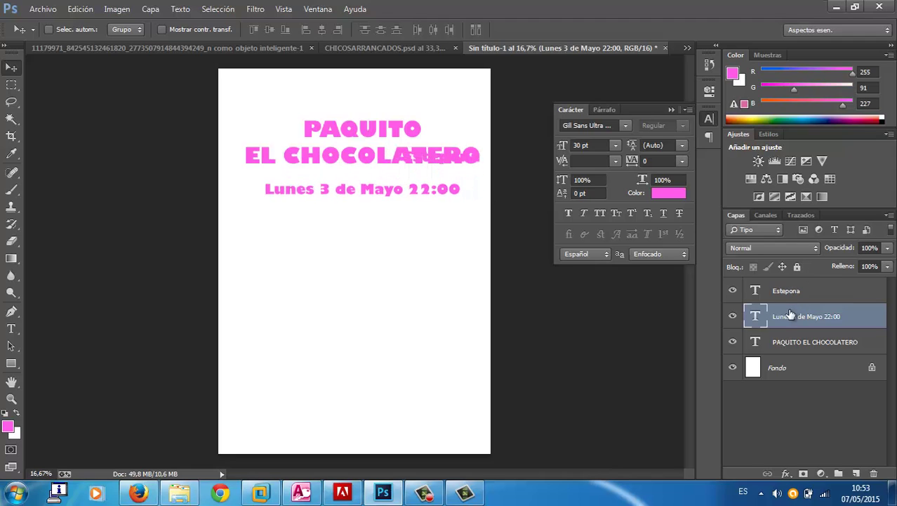
{"action": "left_click", "coordinate": [786, 291]}
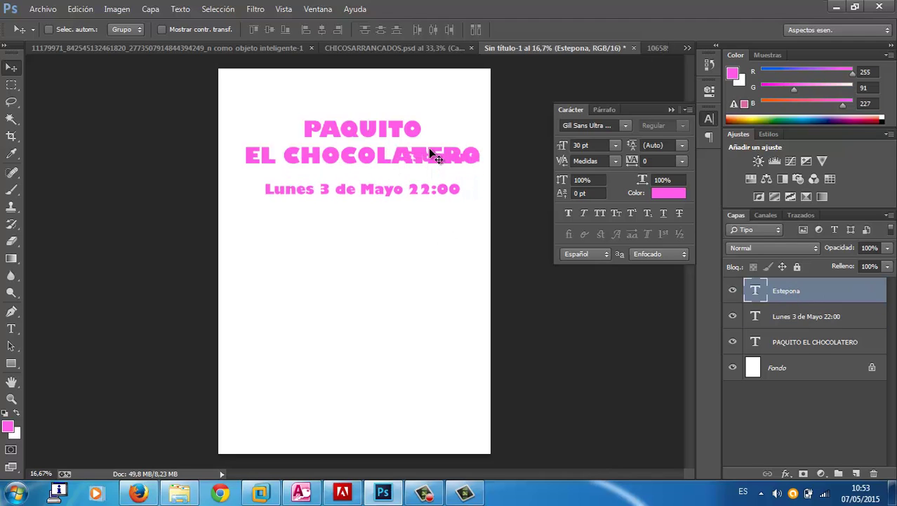
{"action": "mouse_move", "coordinate": [430, 163]}
{"action": "left_mouse_down"}
{"action": "mouse_move", "coordinate": [421, 208]}
{"action": "mouse_move", "coordinate": [353, 234]}
{"action": "left_mouse_up"}
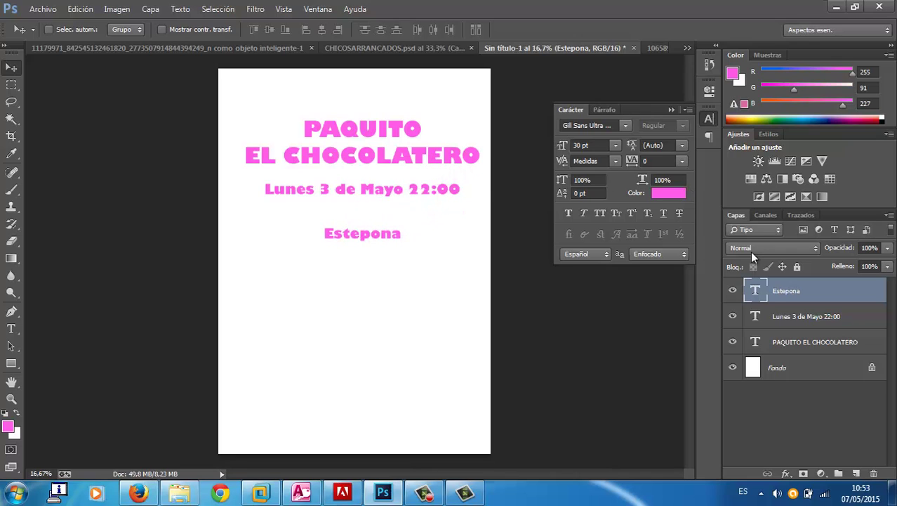
{"action": "left_click", "coordinate": [778, 342], "text": "shift"}
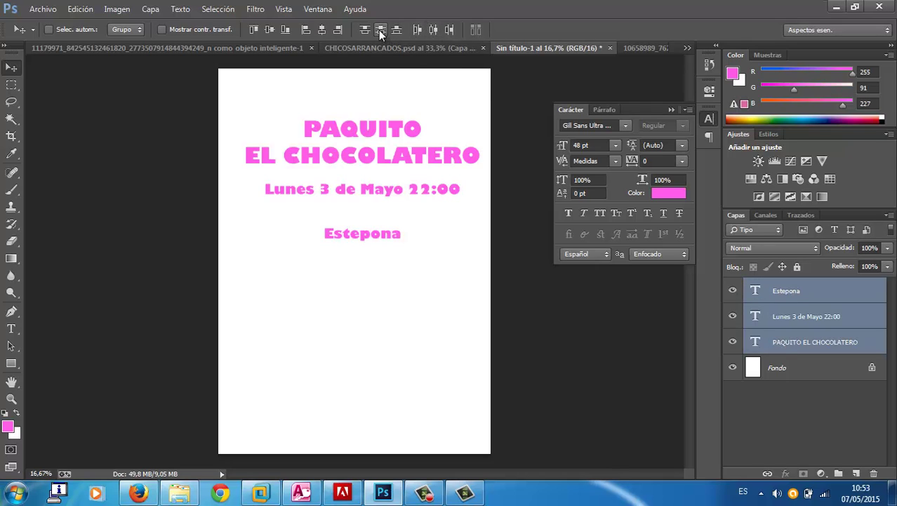
{"action": "left_click", "coordinate": [321, 31]}
Shift the date line left and Estepona to the page's right edge, then reselect all three lines.
{"action": "left_click", "coordinate": [775, 317]}
{"action": "left_click_drag", "start_coordinate": [393, 190], "coordinate": [301, 205]}
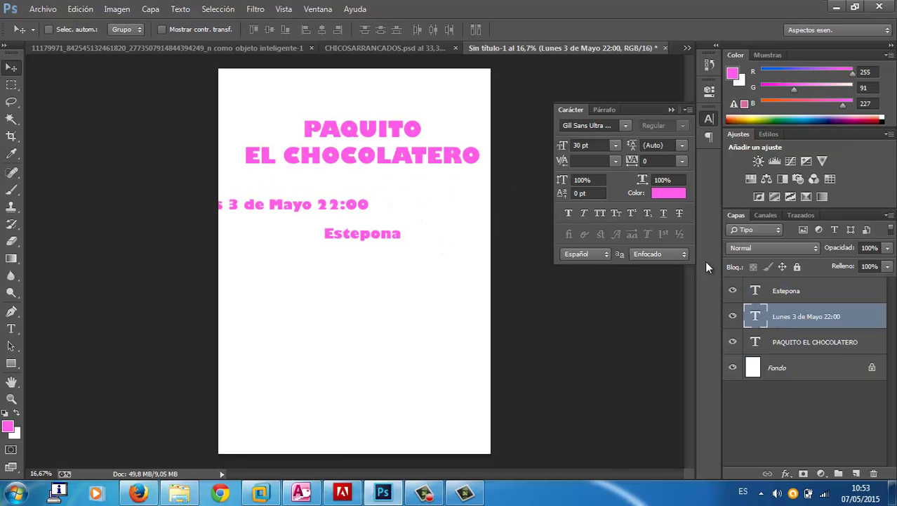
{"action": "left_click", "coordinate": [792, 295]}
{"action": "left_click_drag", "start_coordinate": [393, 228], "coordinate": [482, 248]}
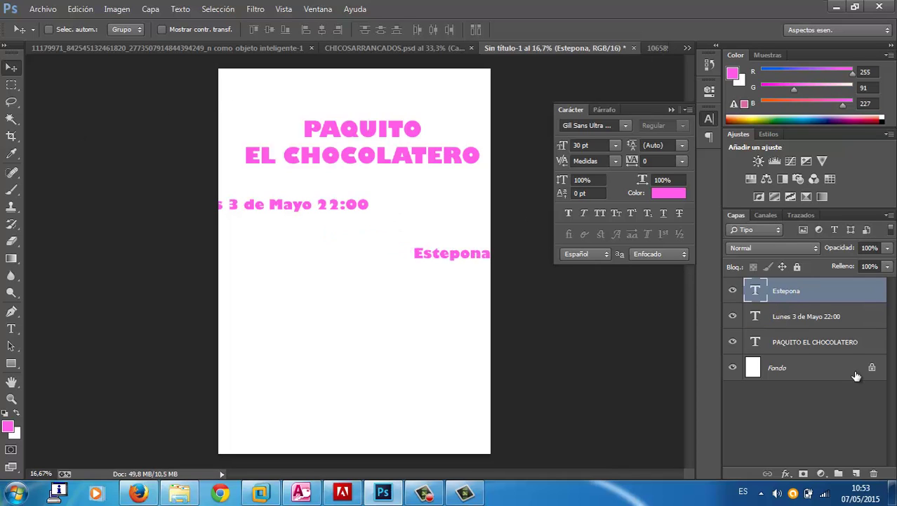
{"action": "left_click", "coordinate": [846, 352], "text": "shift"}
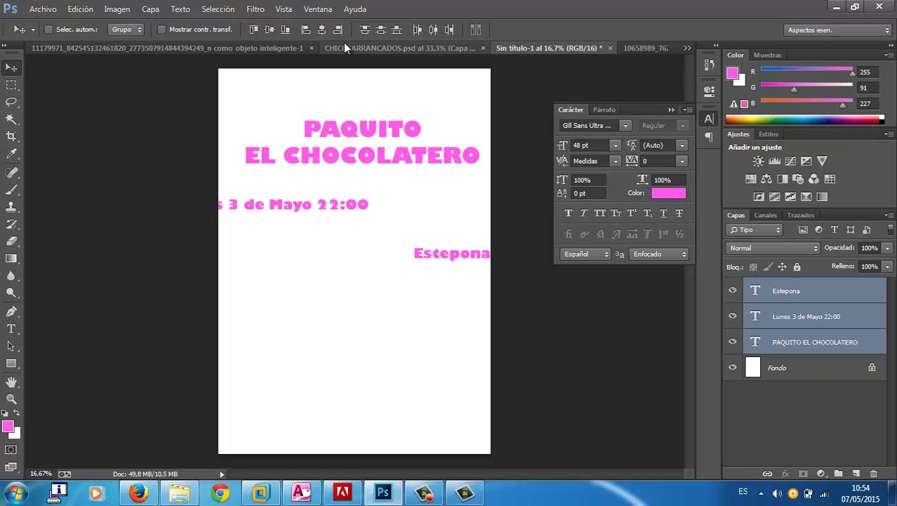
Centre the title, date and Estepona horizontally on the page and distribute their vertical centres evenly.
{"action": "left_click", "coordinate": [321, 34]}
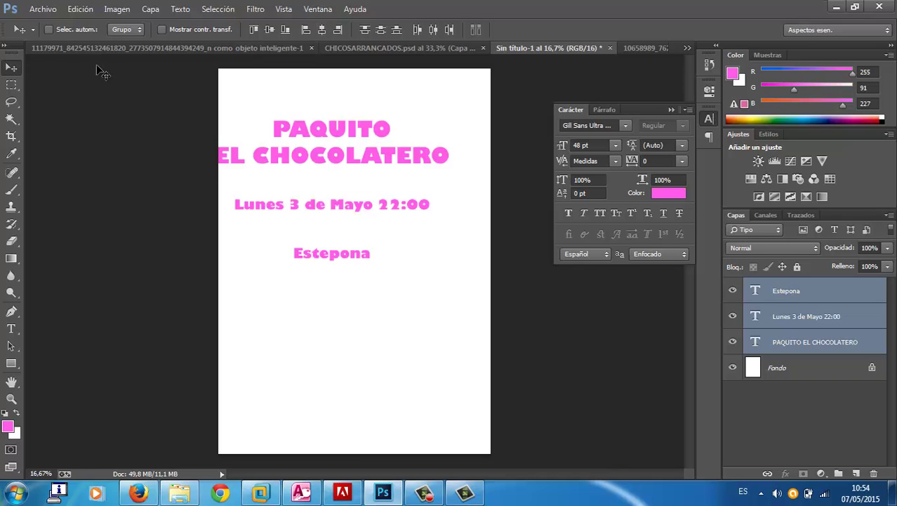
{"action": "left_click_drag", "start_coordinate": [327, 126], "coordinate": [350, 127]}
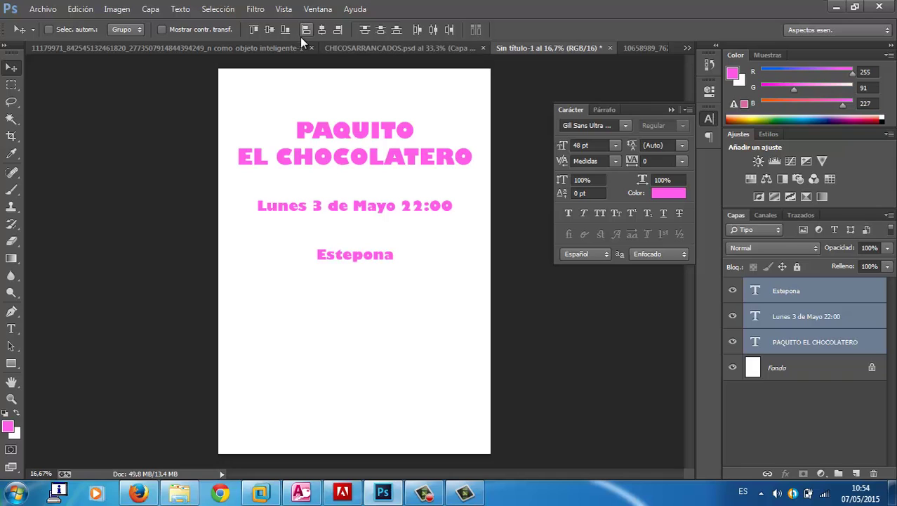
{"action": "left_click", "coordinate": [380, 31]}
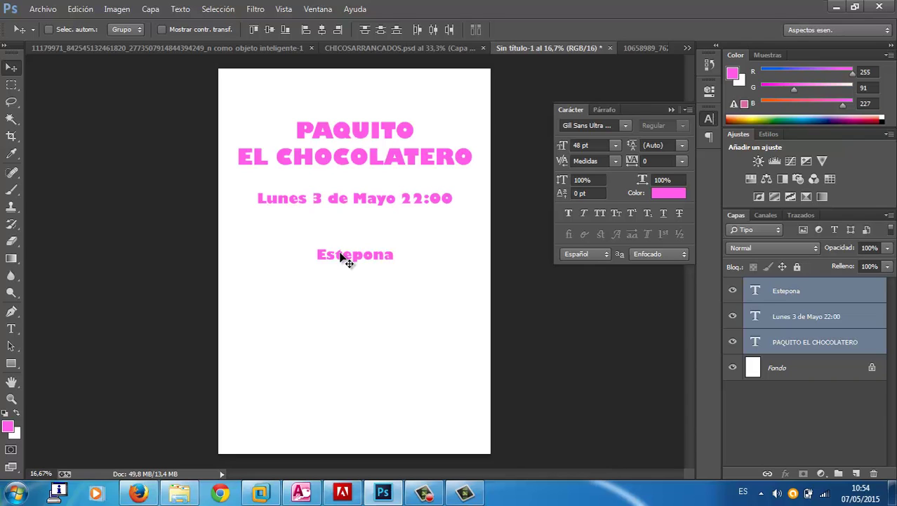
{"action": "left_click", "coordinate": [430, 494]}
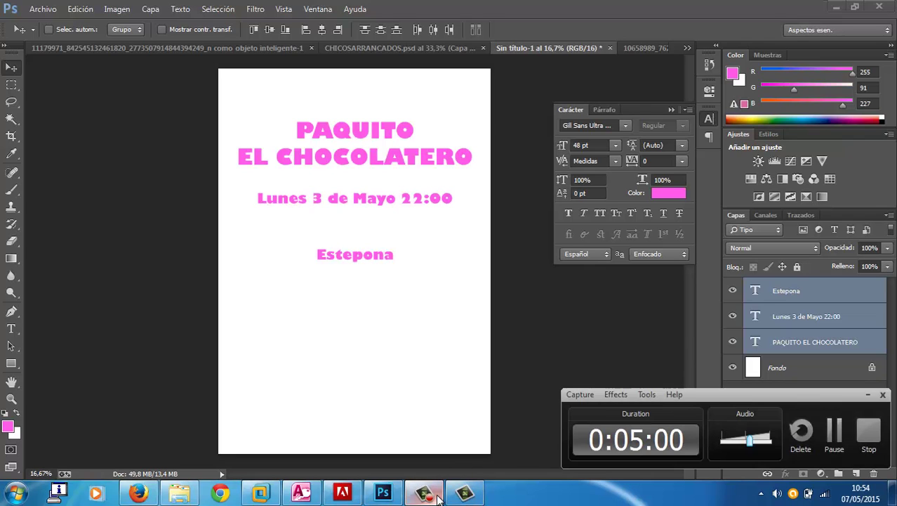